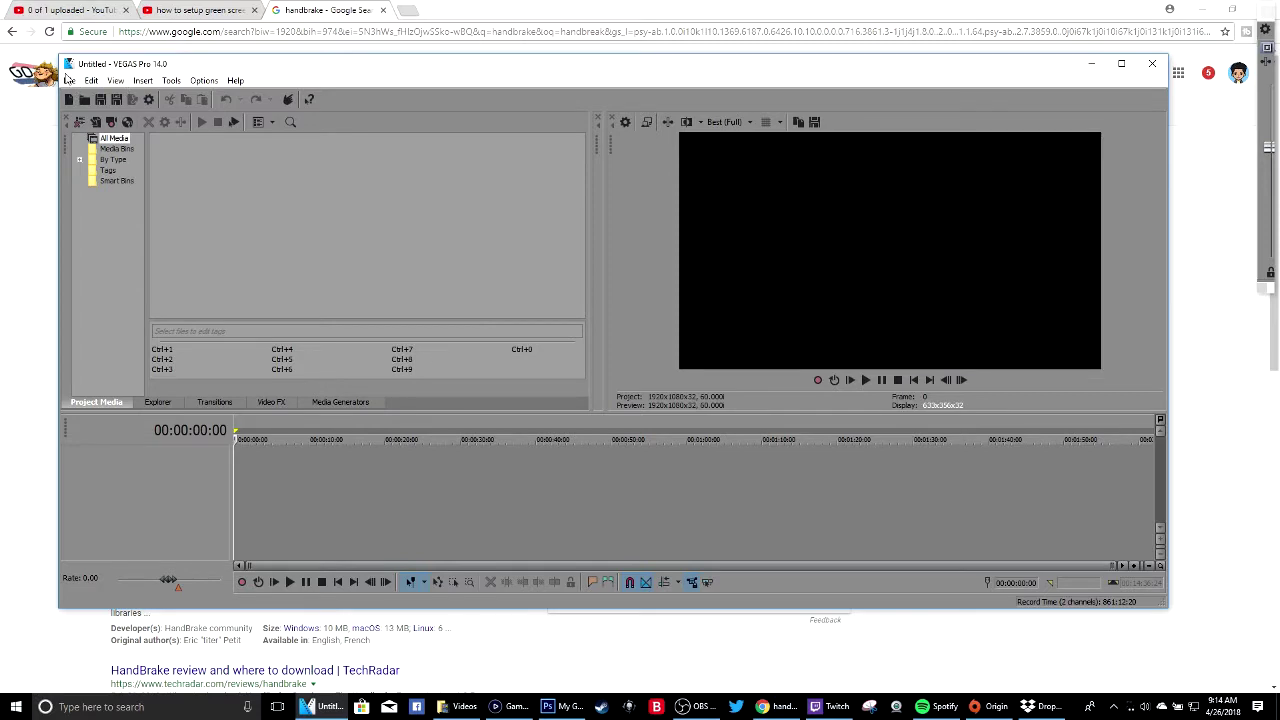
- Try importing game rider.mp4 into VEGAS Pro and dismiss the unsupported-format warning
left_click(68, 79)
mouse_move(157, 217)
left_click(374, 230)
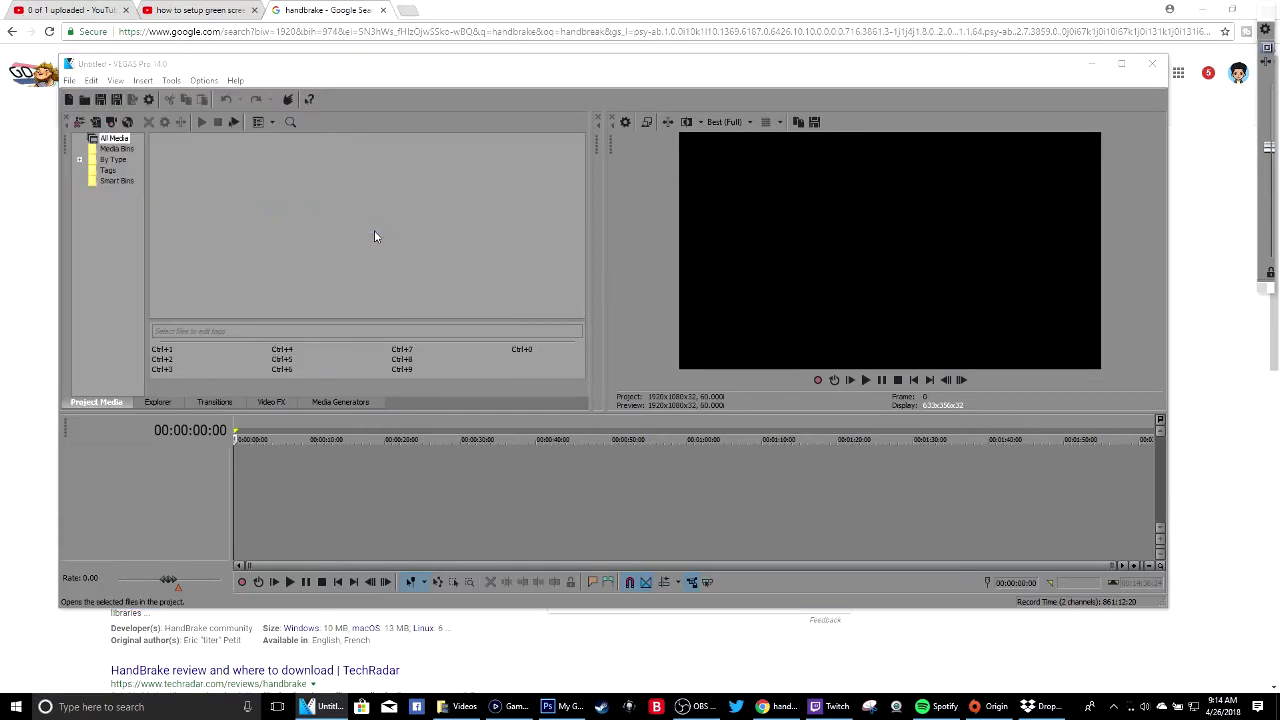
scroll(490, 316, "down", 3)
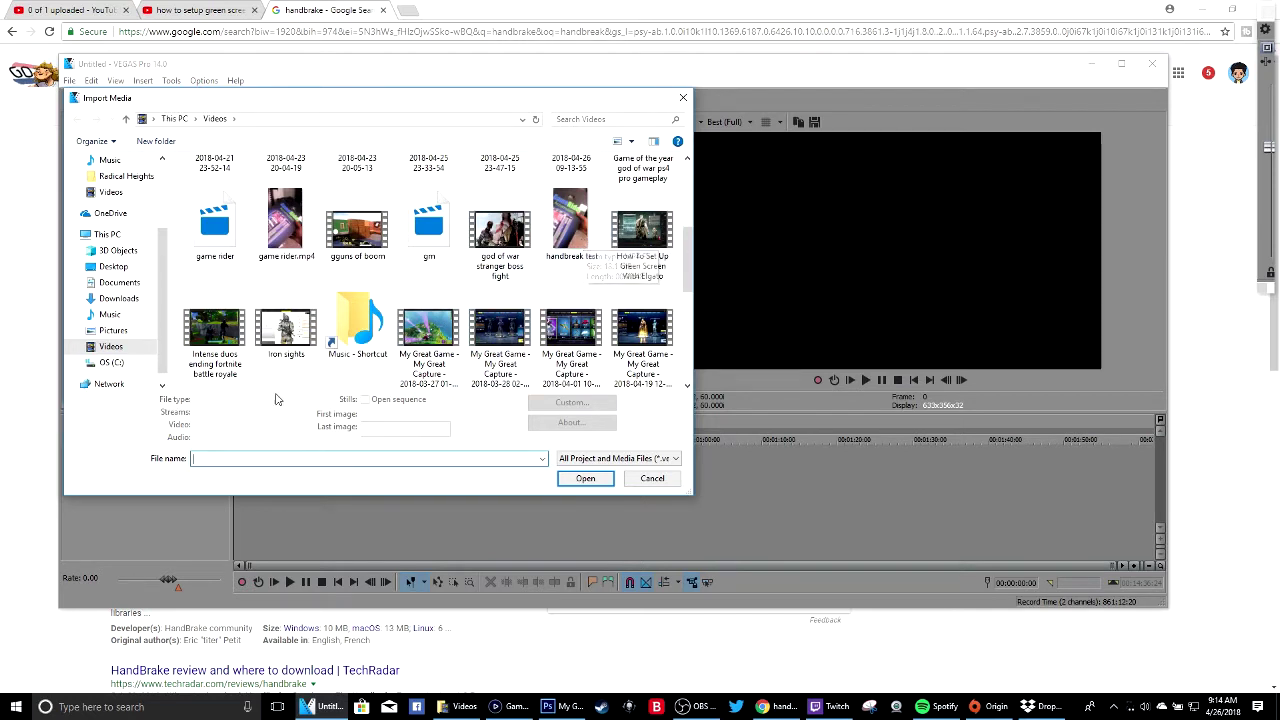
double_click(299, 243)
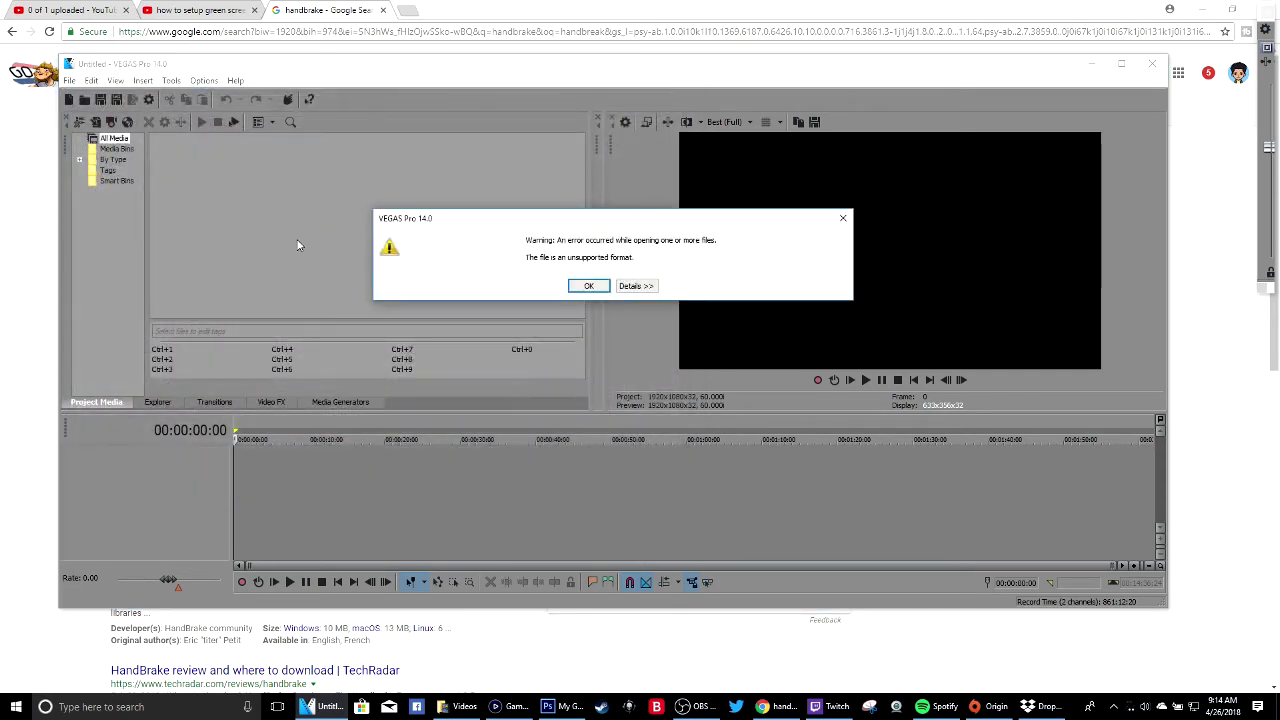
left_click(588, 286)
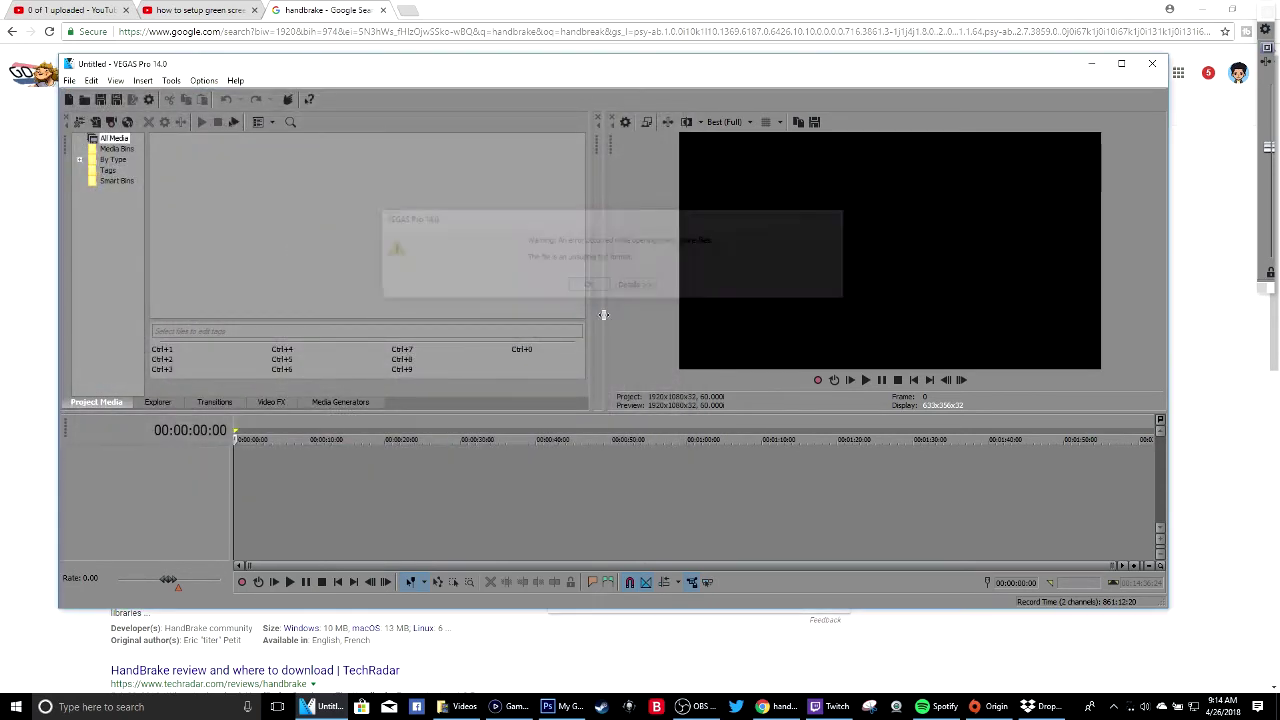
- Check the Videos folder window, minimize it, then open and close Dropbox
left_click(464, 706)
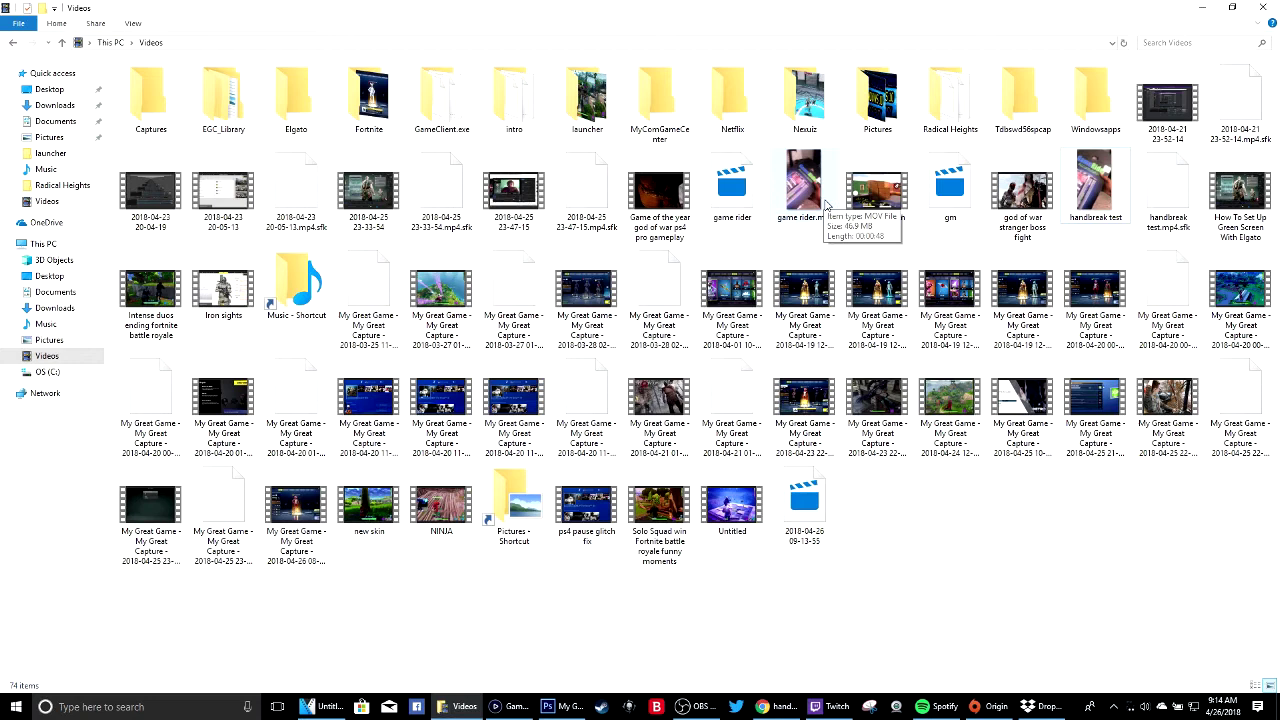
left_click(1202, 7)
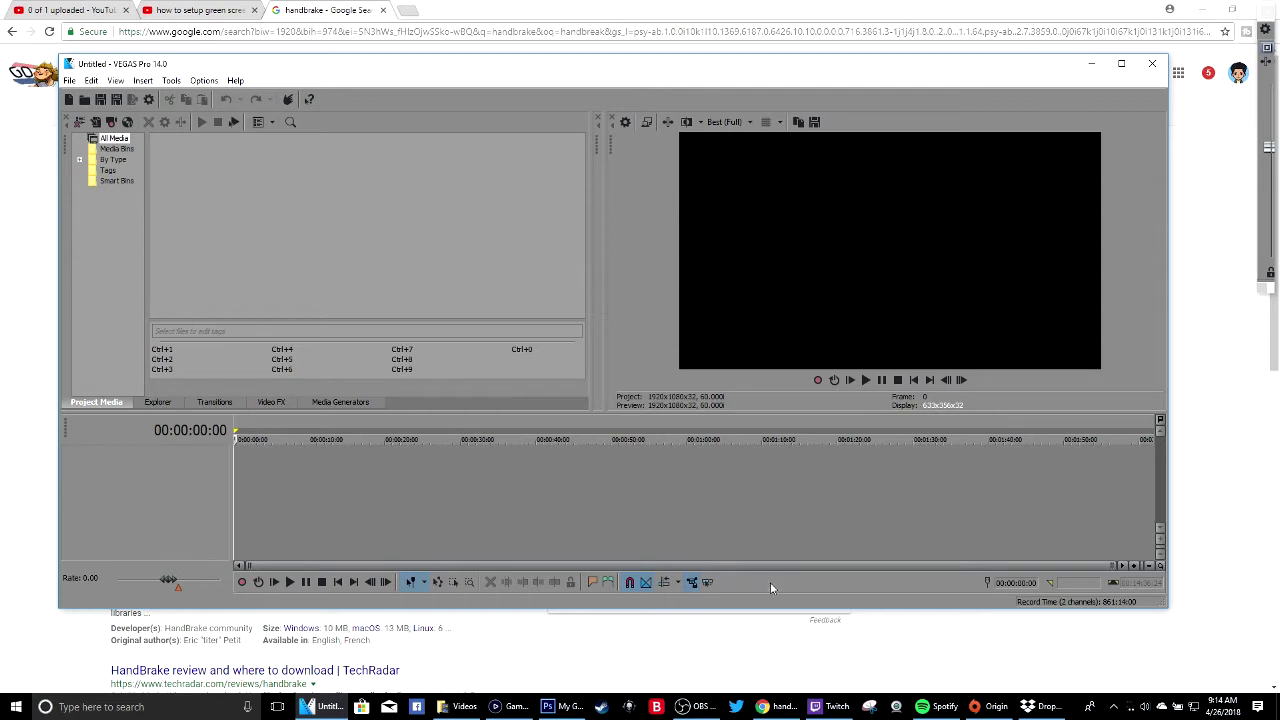
left_click(1050, 710)
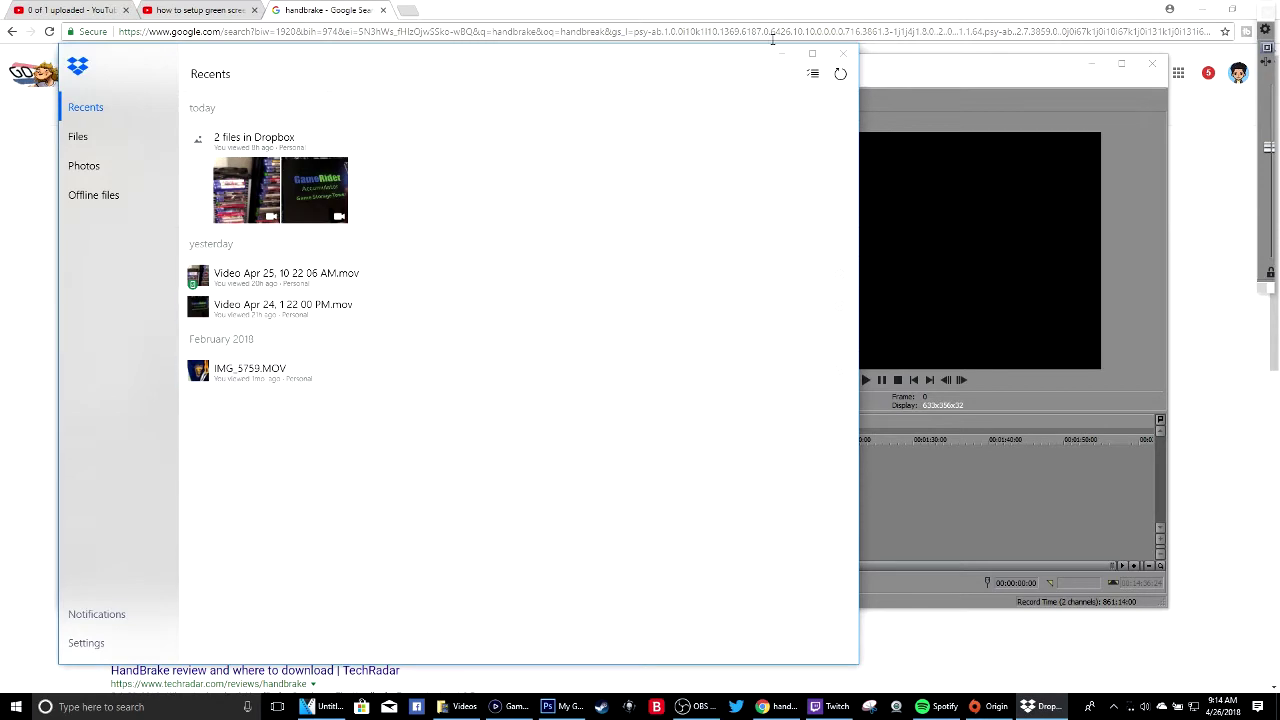
left_click(843, 53)
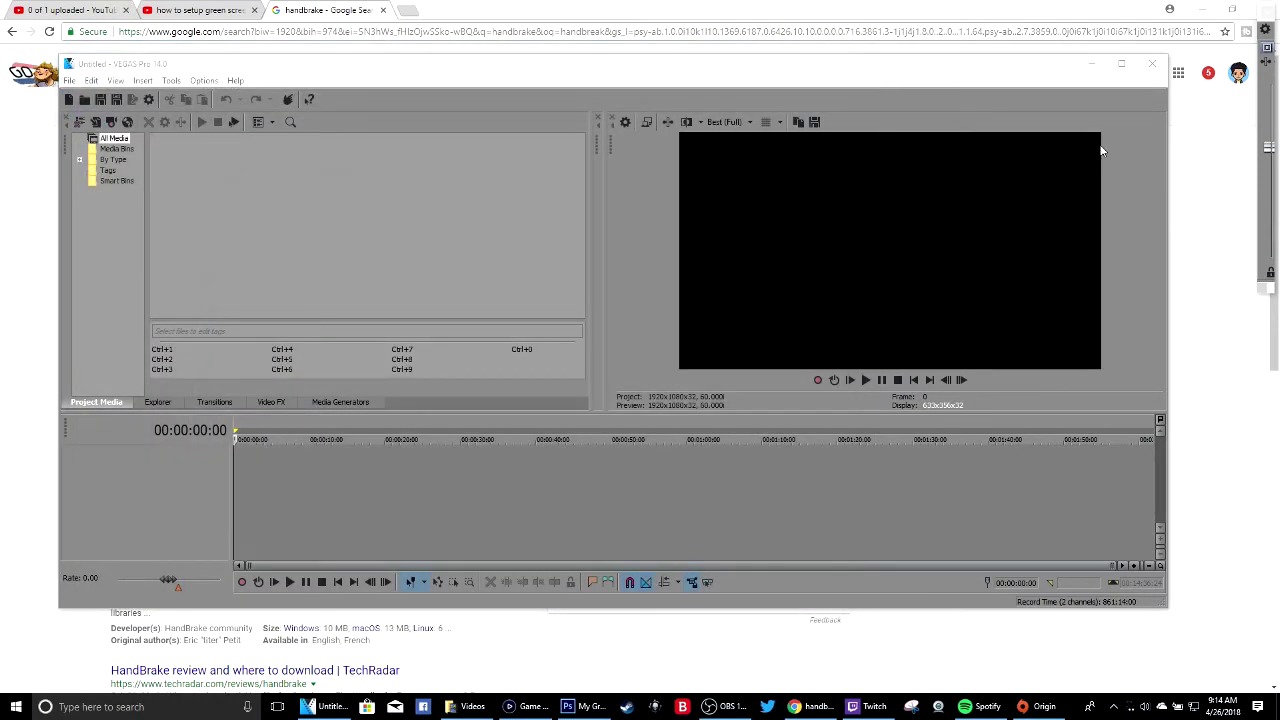
- Minimize VEGAS Pro and open the 'HandBrake: Open Source Video Transcoder' result in Chrome
left_click(1098, 65)
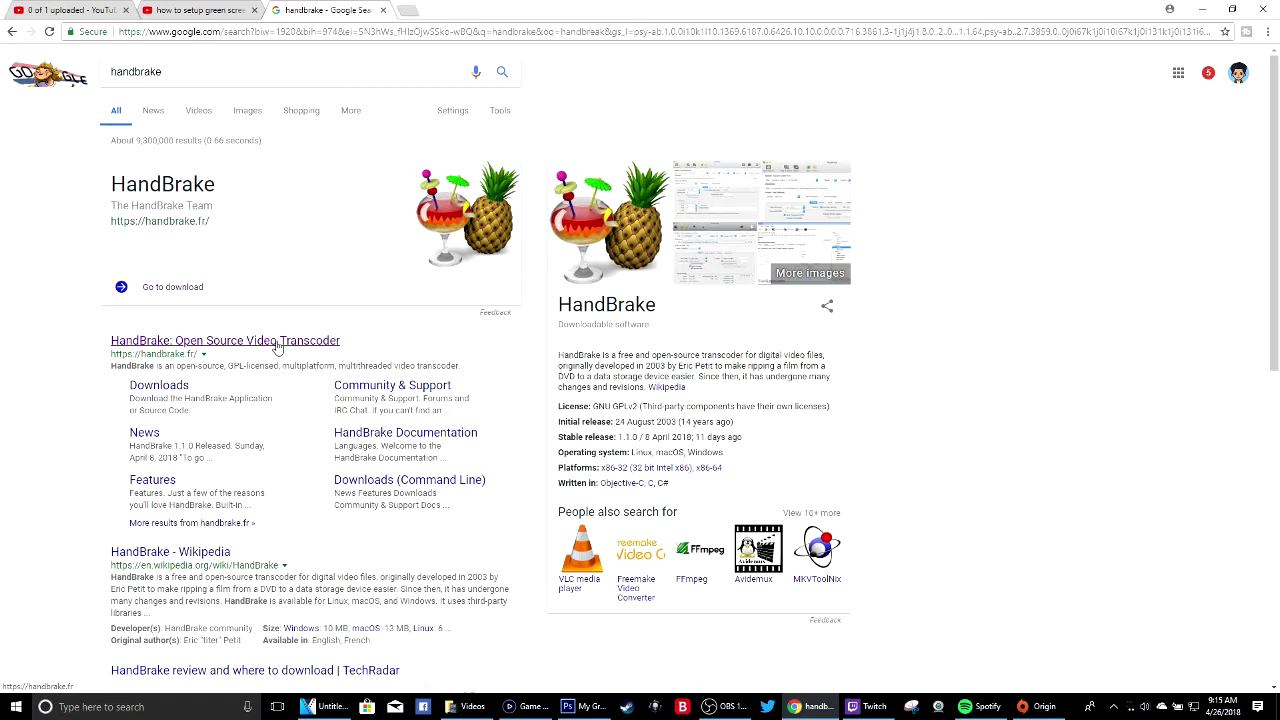
left_click(289, 342)
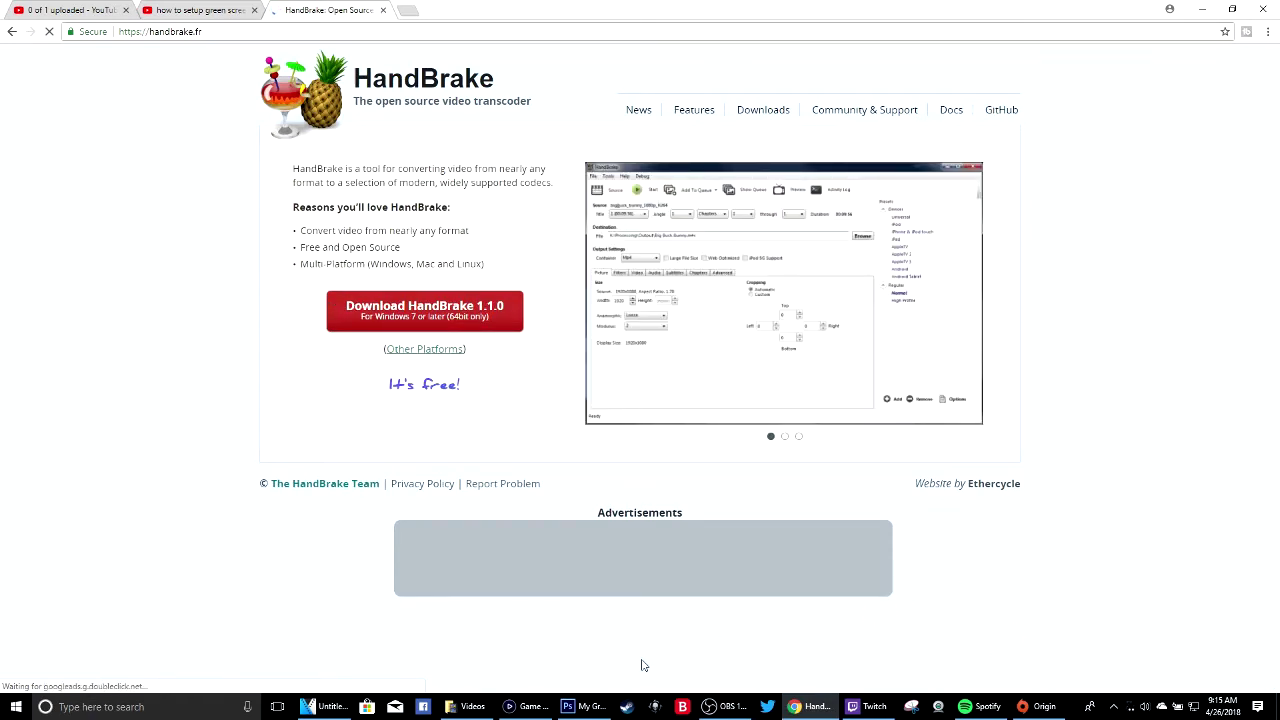
- Search Windows for 'hand' and run the HandBrake installer file
left_click(165, 710)
type("hand")
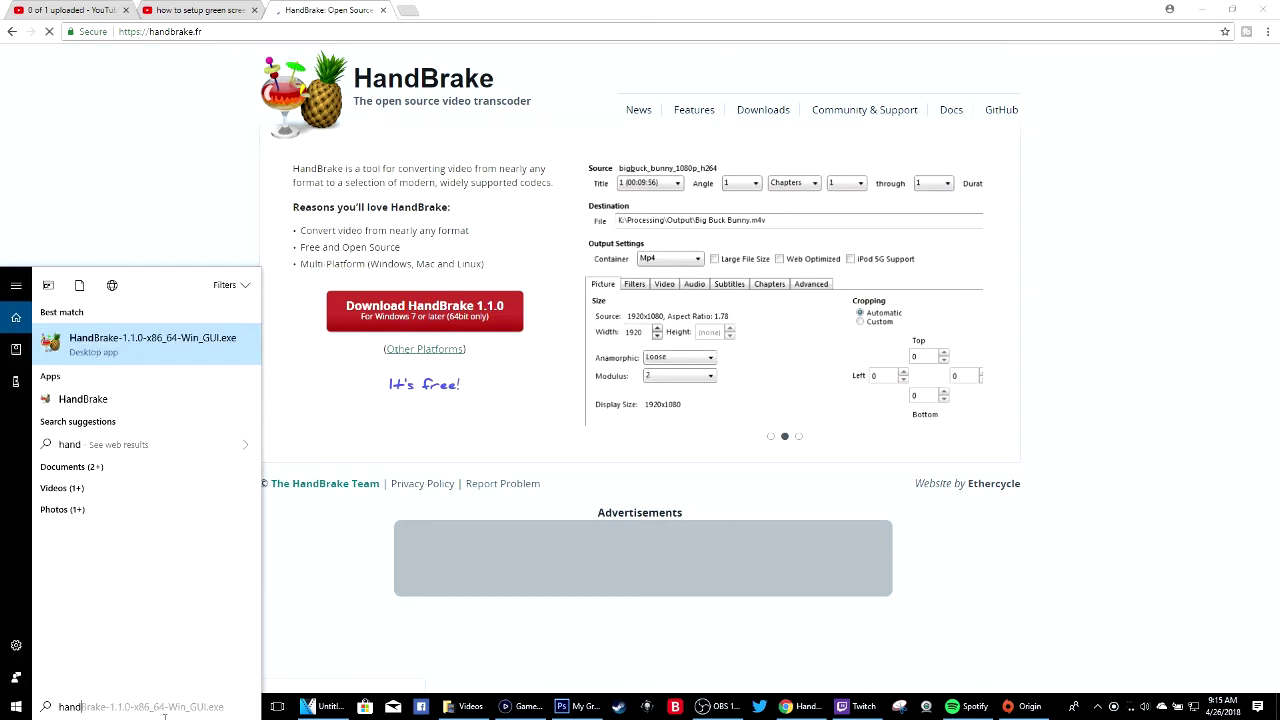
left_click(160, 345)
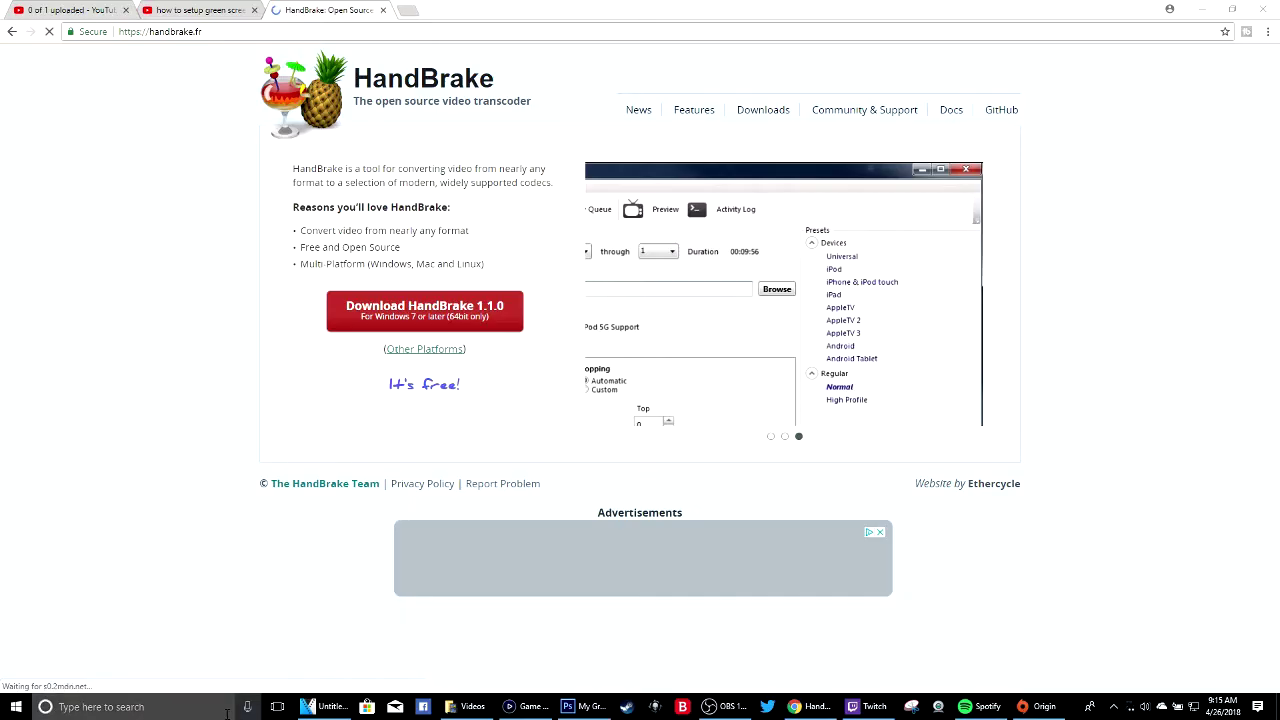
- Search 'han' again and launch the HandBrake desktop app
left_click(224, 709)
type("han")
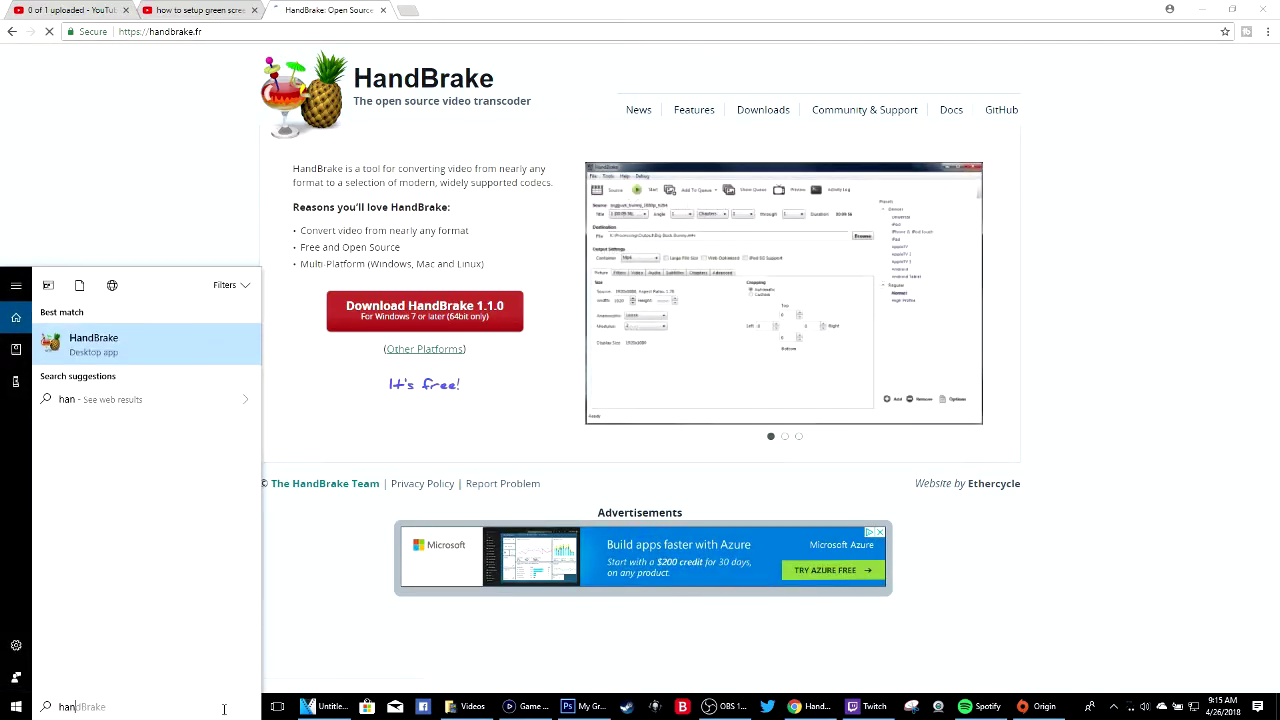
left_click(119, 401)
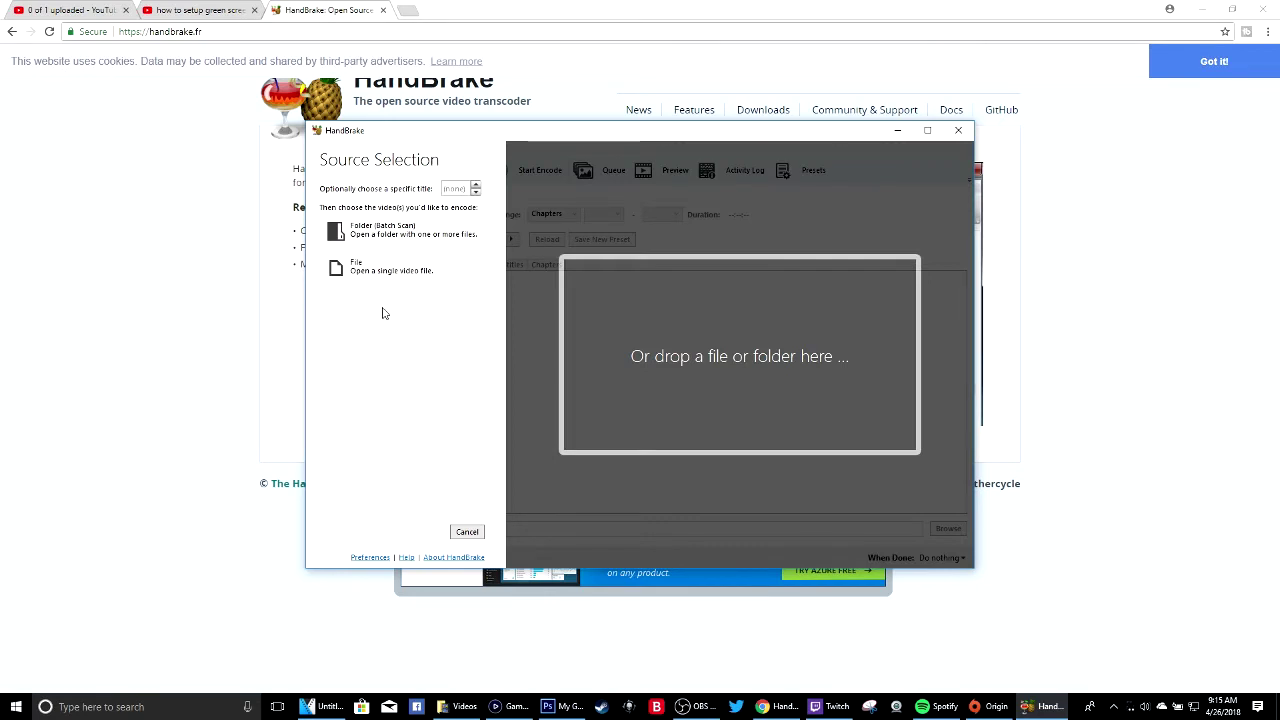
- Open game rider.mp4 from the Videos folder as a single-file HandBrake source
left_click(398, 278)
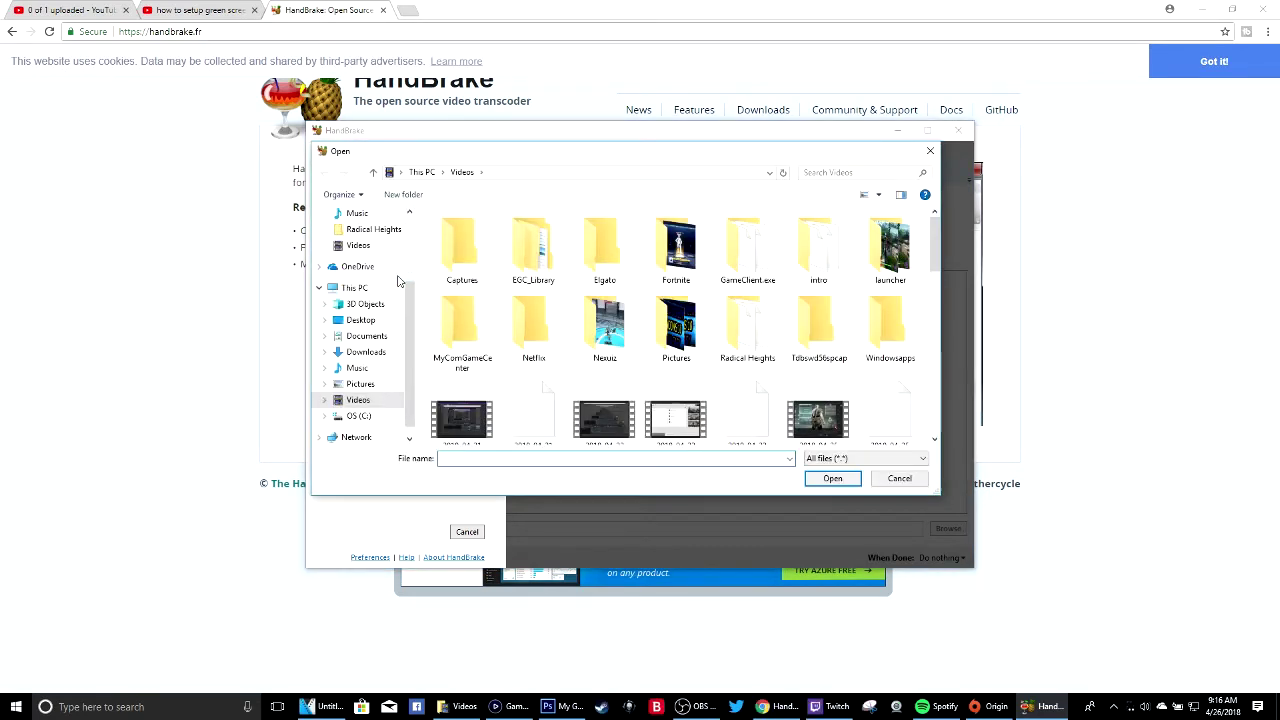
scroll(620, 290, "down", 1)
scroll(826, 300, "down", 1)
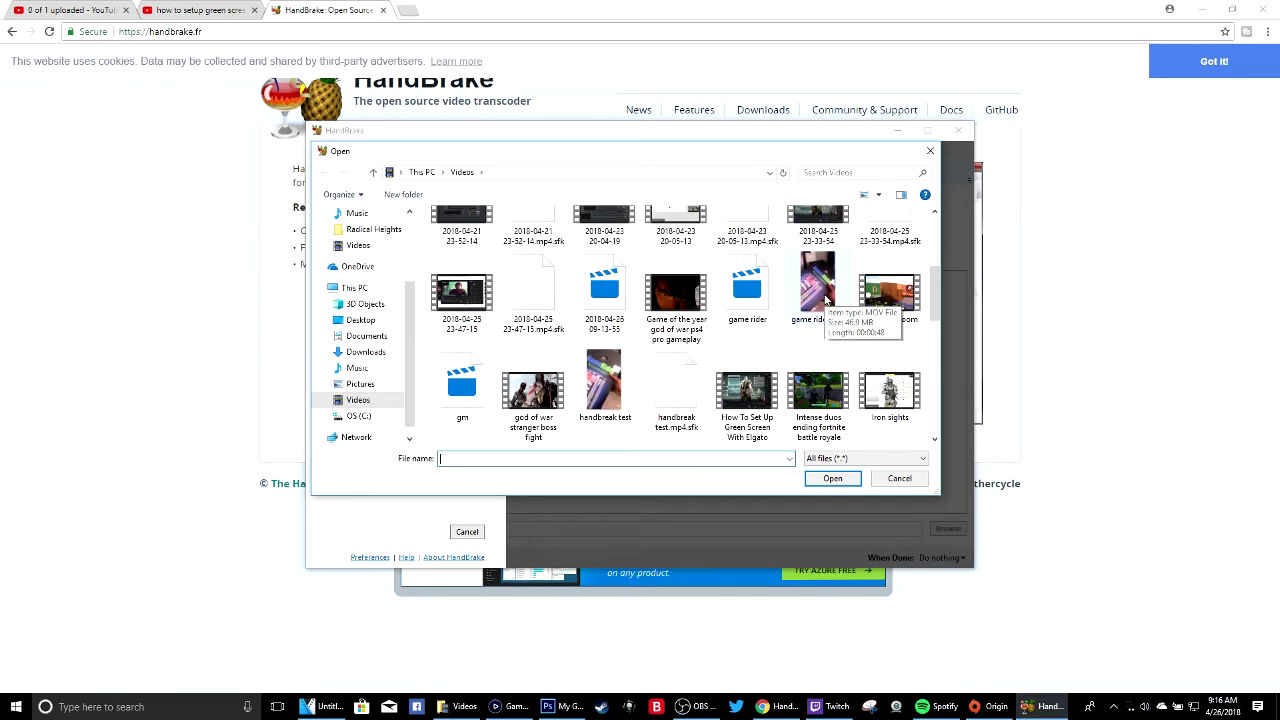
double_click(826, 300)
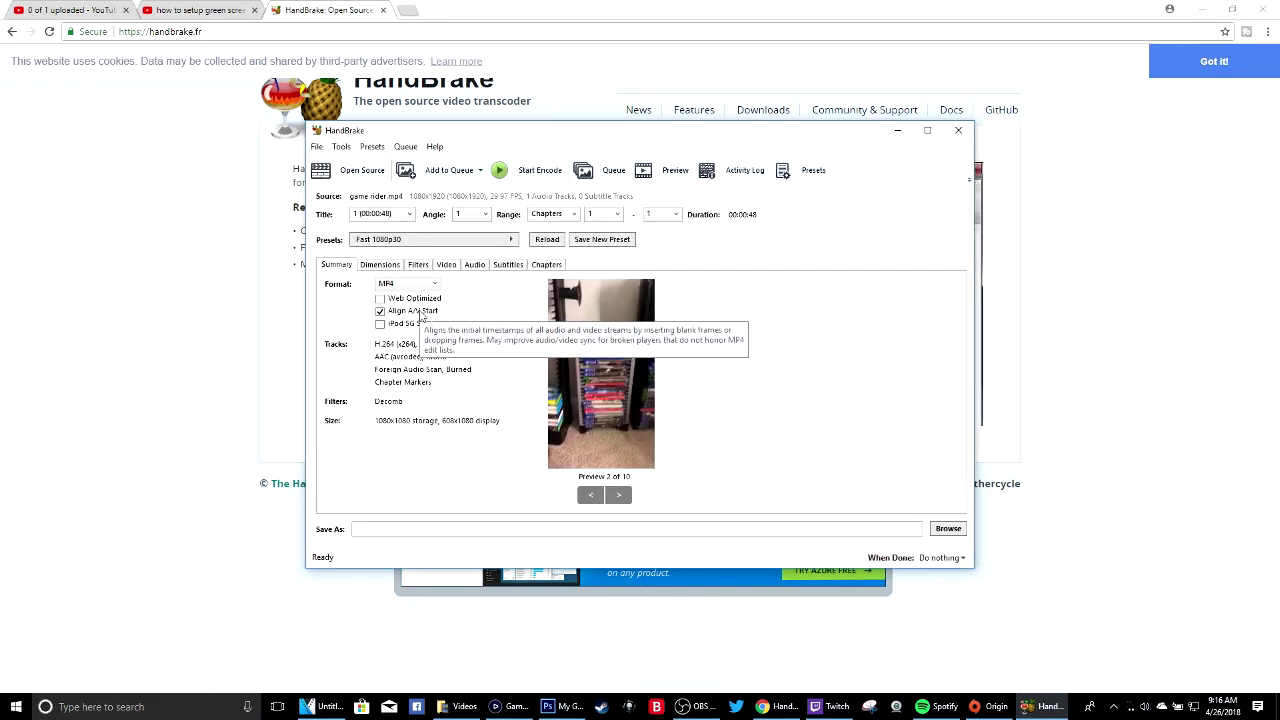
- Enable web optimization, disable A/V start alignment, set Anamorphic to None and Cropping to Custom
left_click(399, 300)
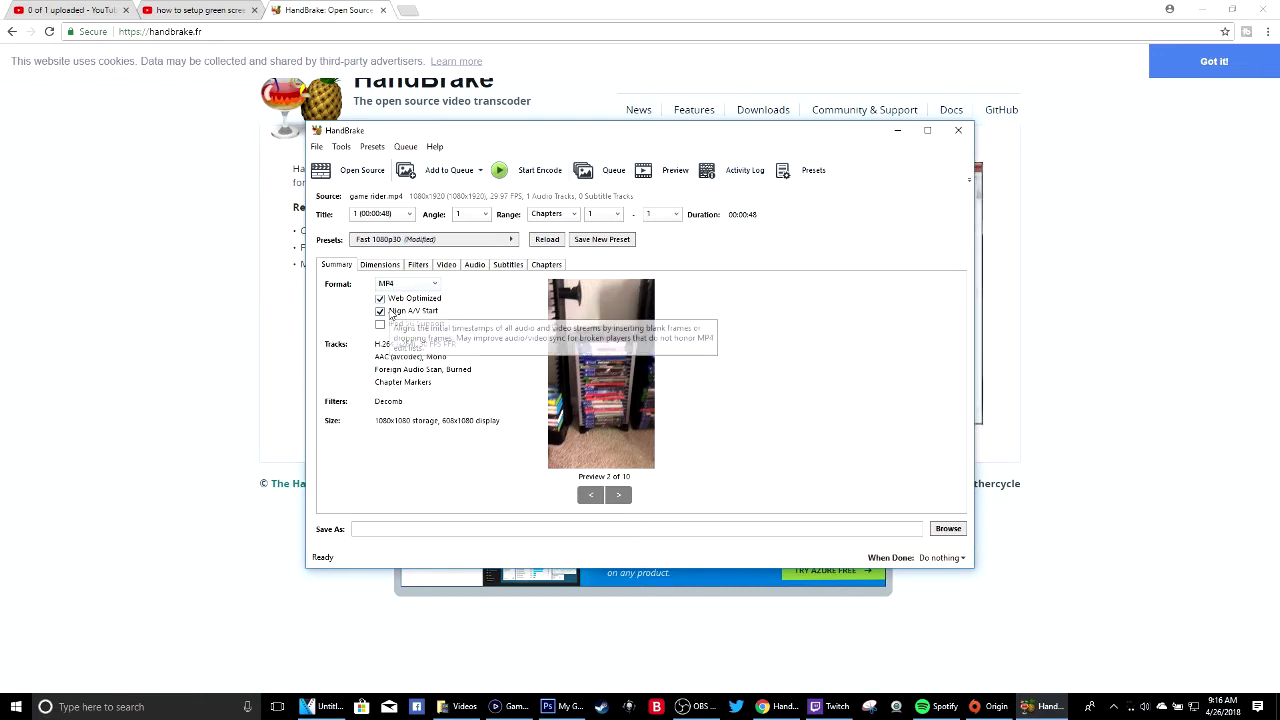
left_click(391, 312)
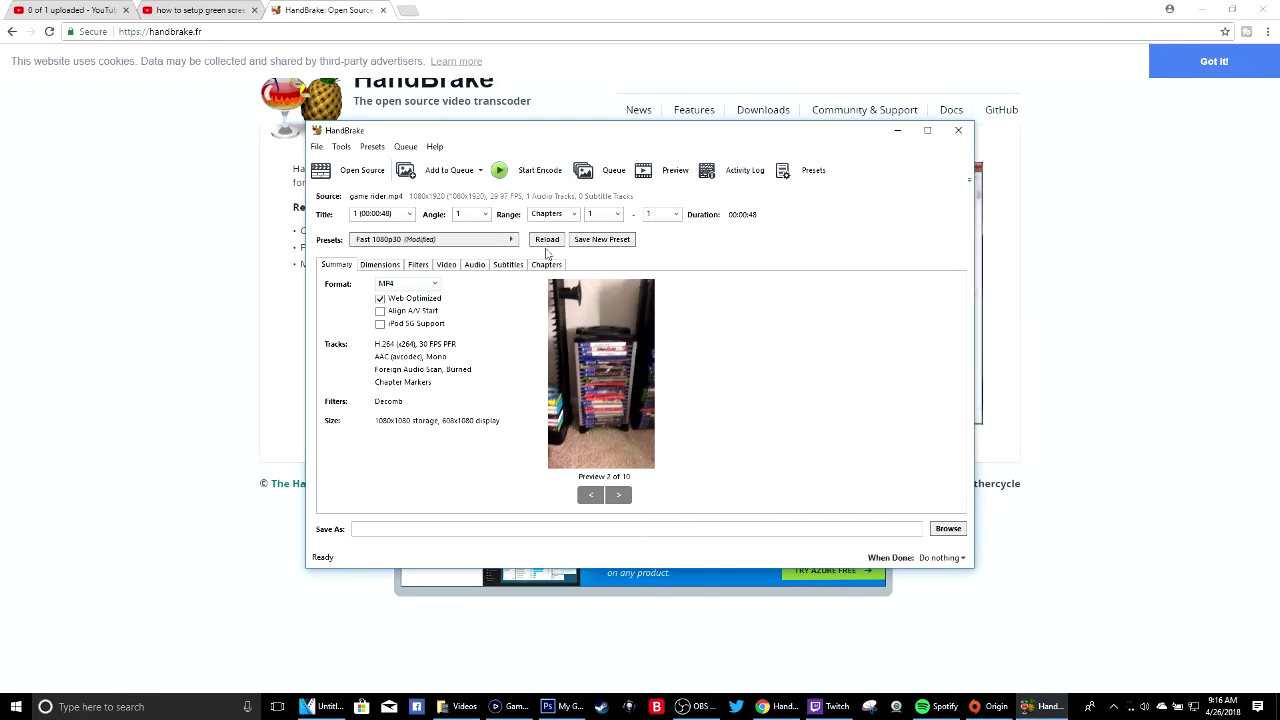
left_click(388, 266)
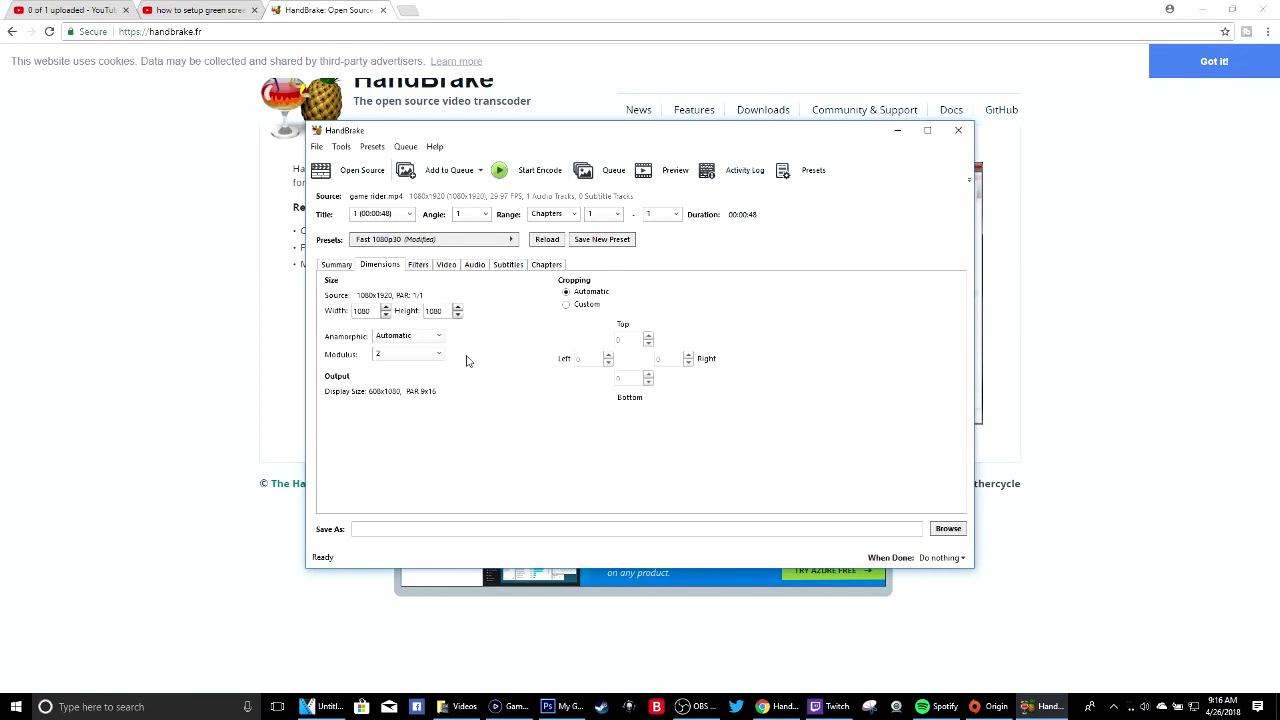
left_click(428, 339)
left_click(430, 347)
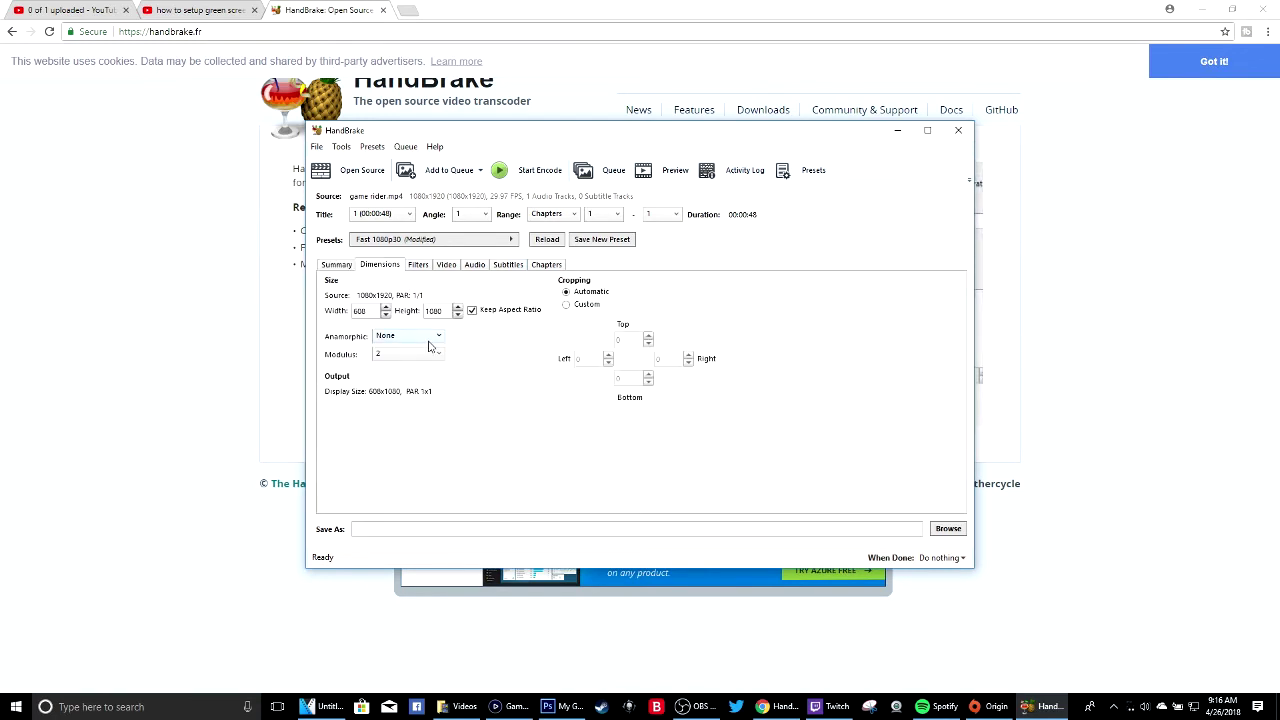
left_click(570, 305)
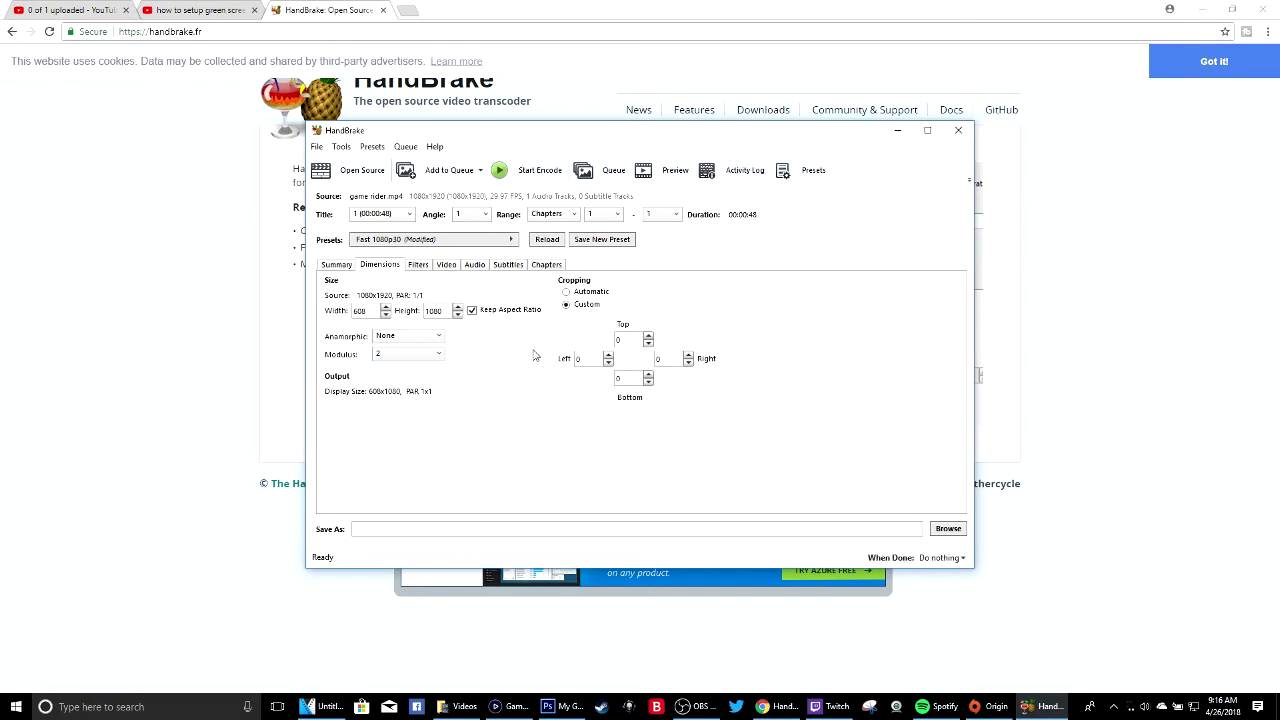
- Set video quality to RF 23 with a constant framerate and open the output save dialog
left_click(422, 266)
left_click(474, 265)
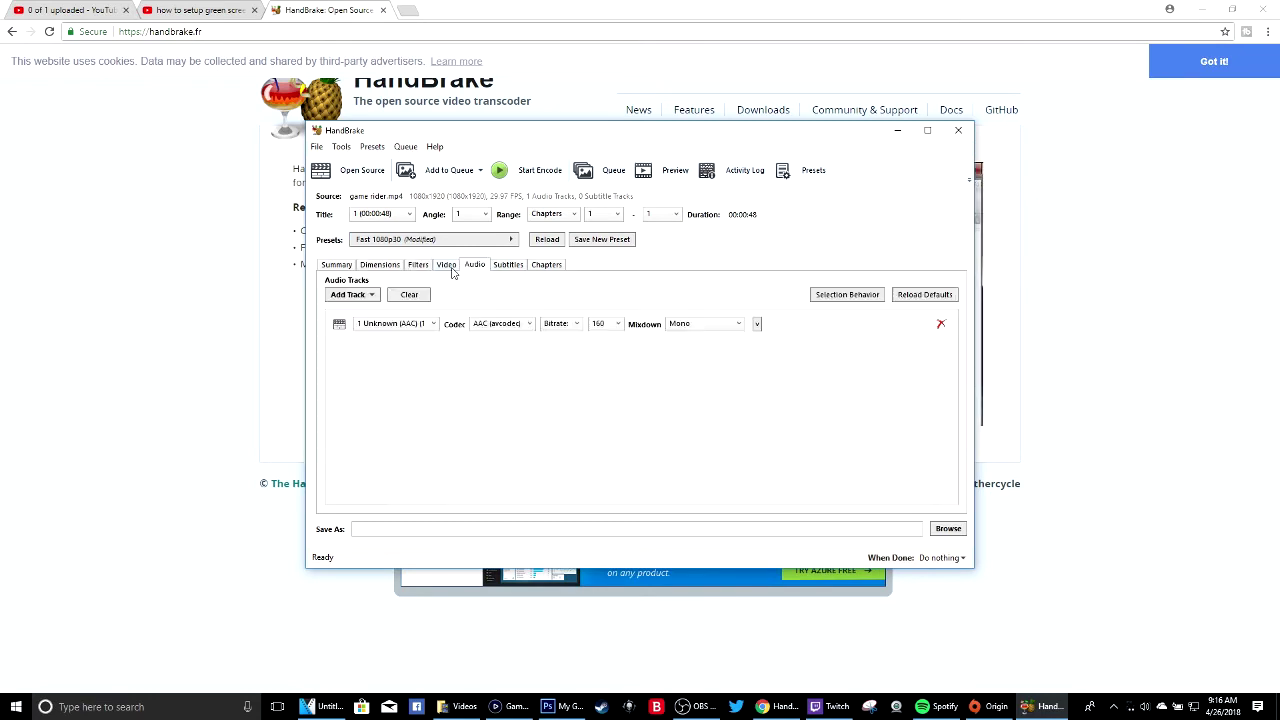
left_click(446, 265)
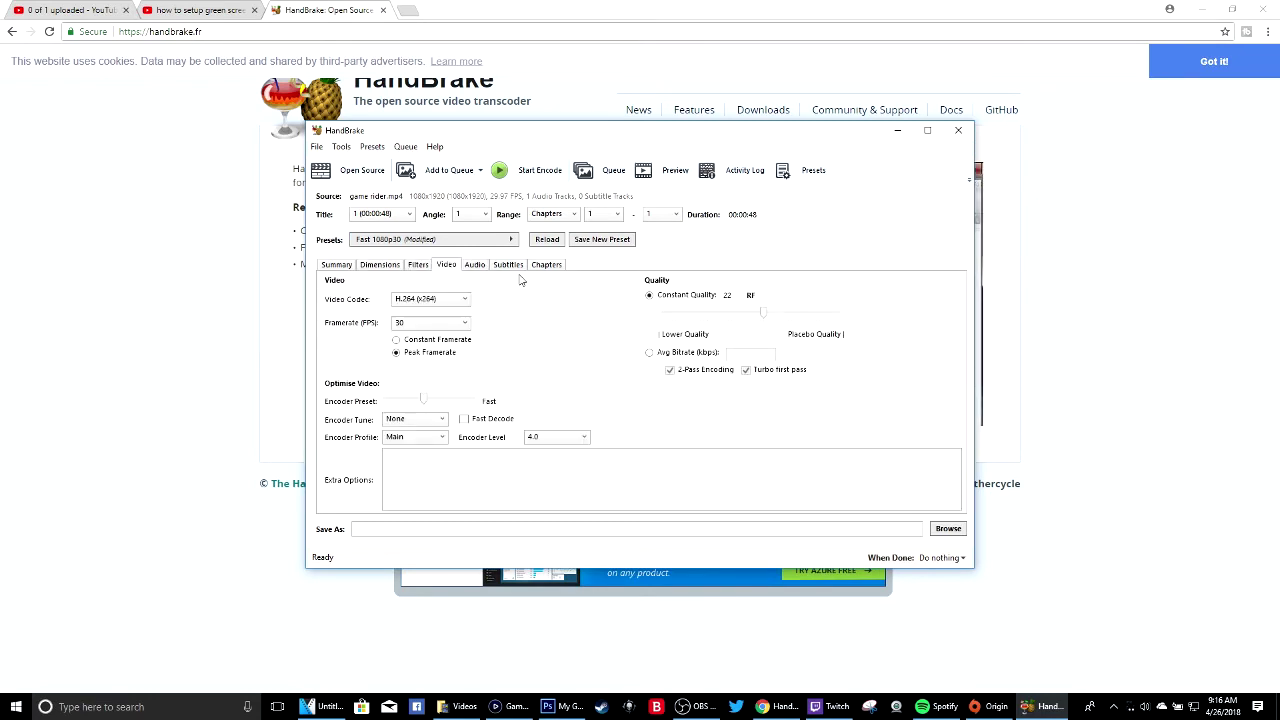
left_click(760, 316)
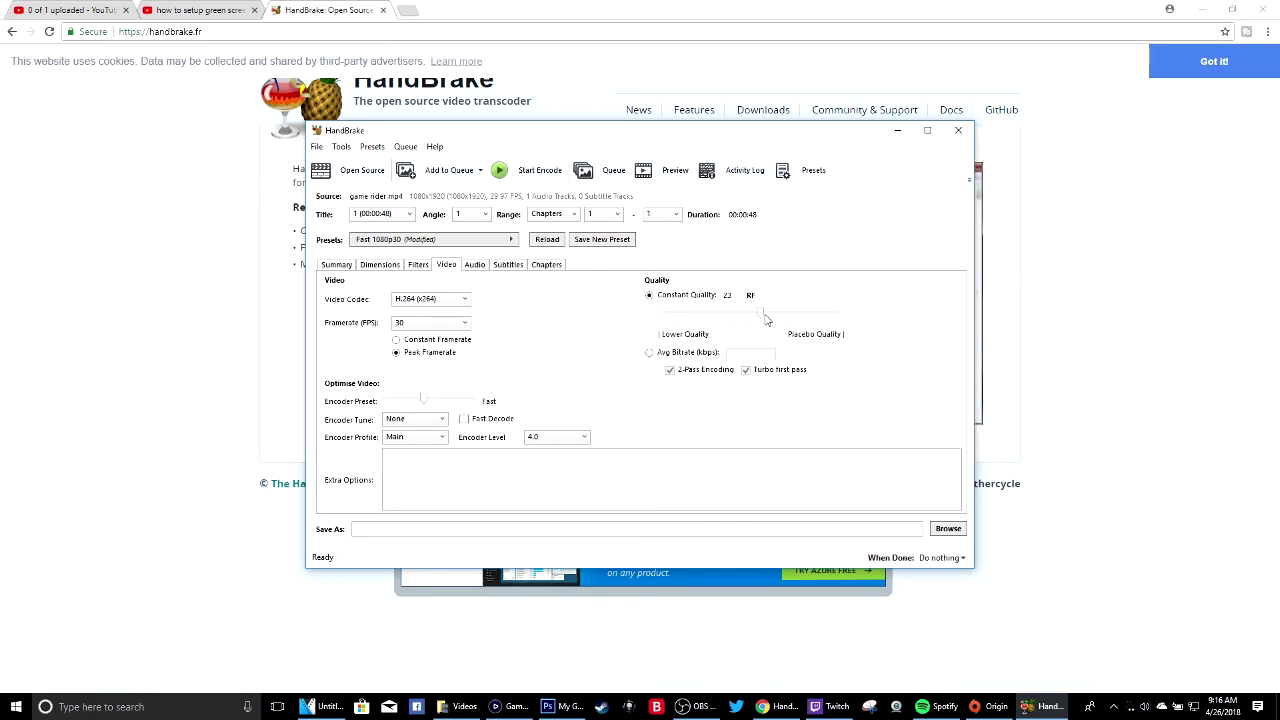
left_click(424, 339)
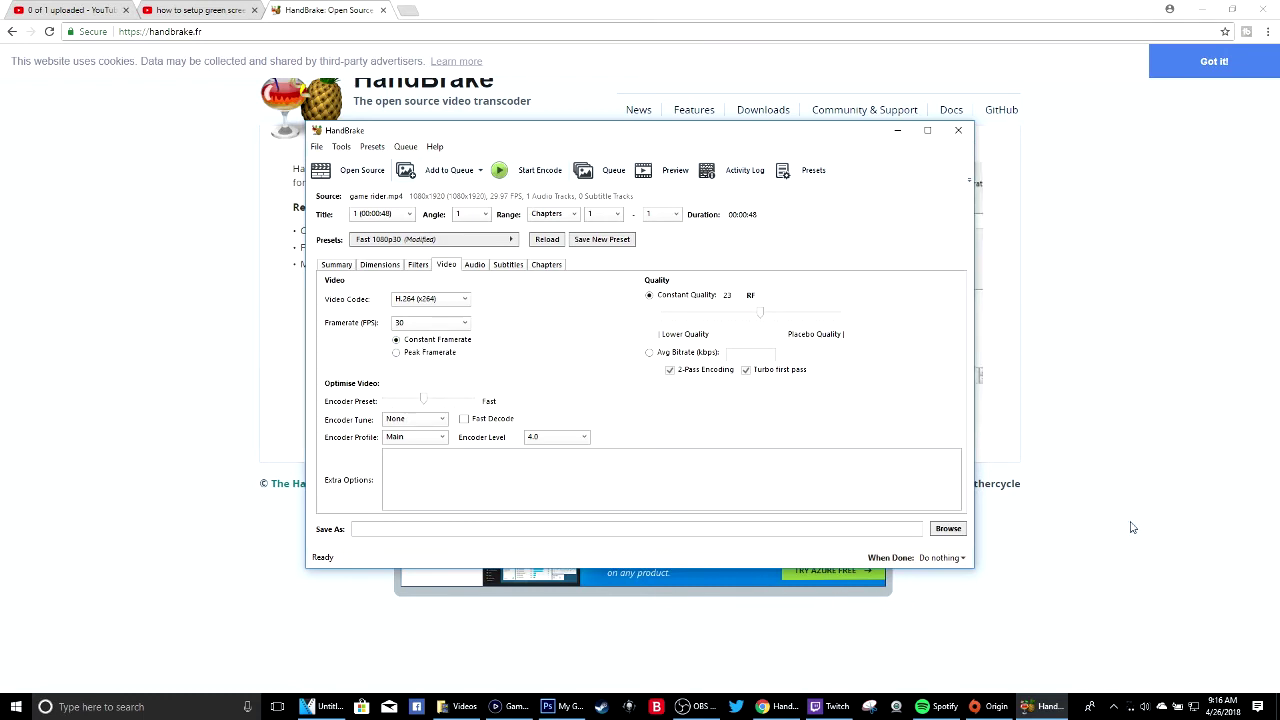
left_click(948, 529)
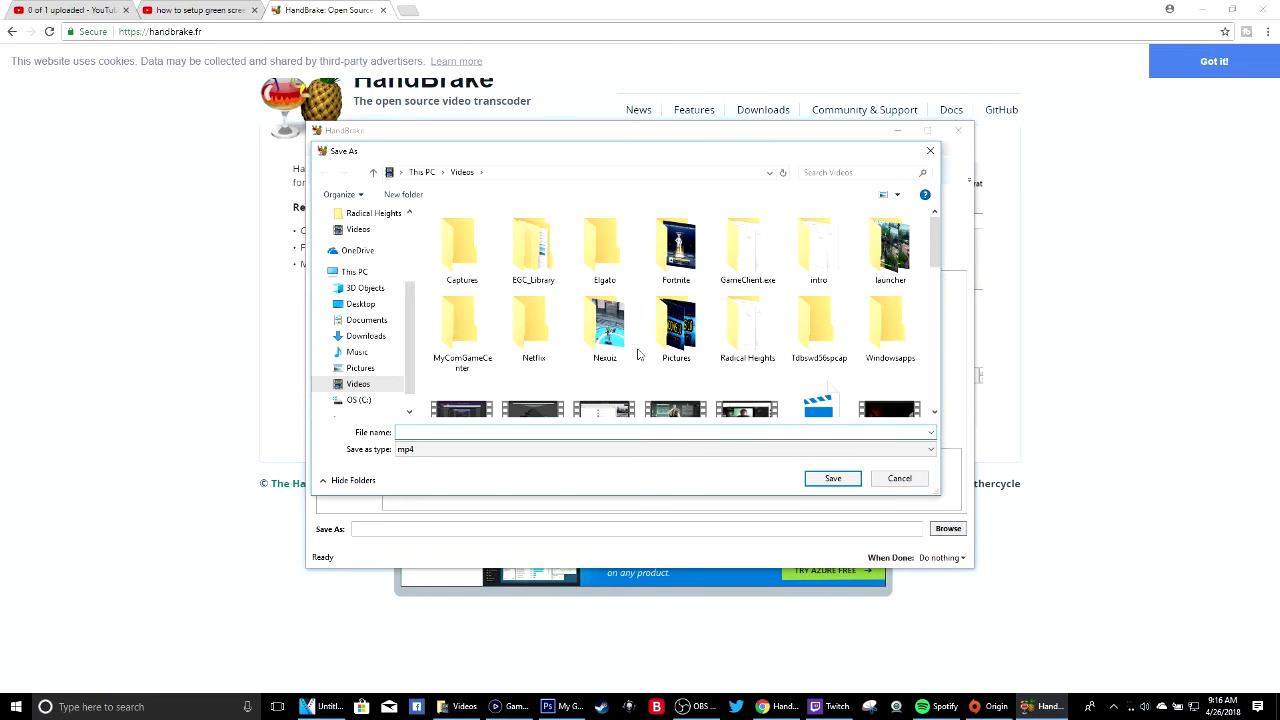
- Save the output as 'handbreak test 2' in Videos and start encoding
left_click(930, 151)
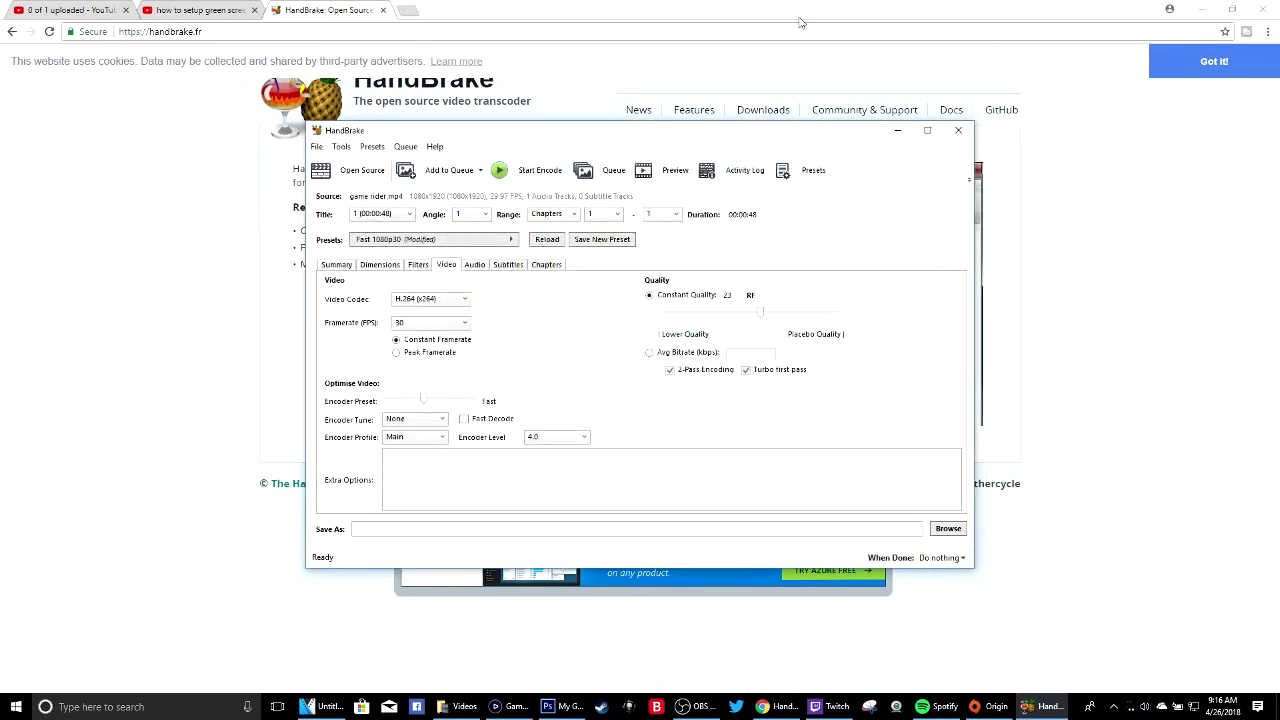
left_click(947, 529)
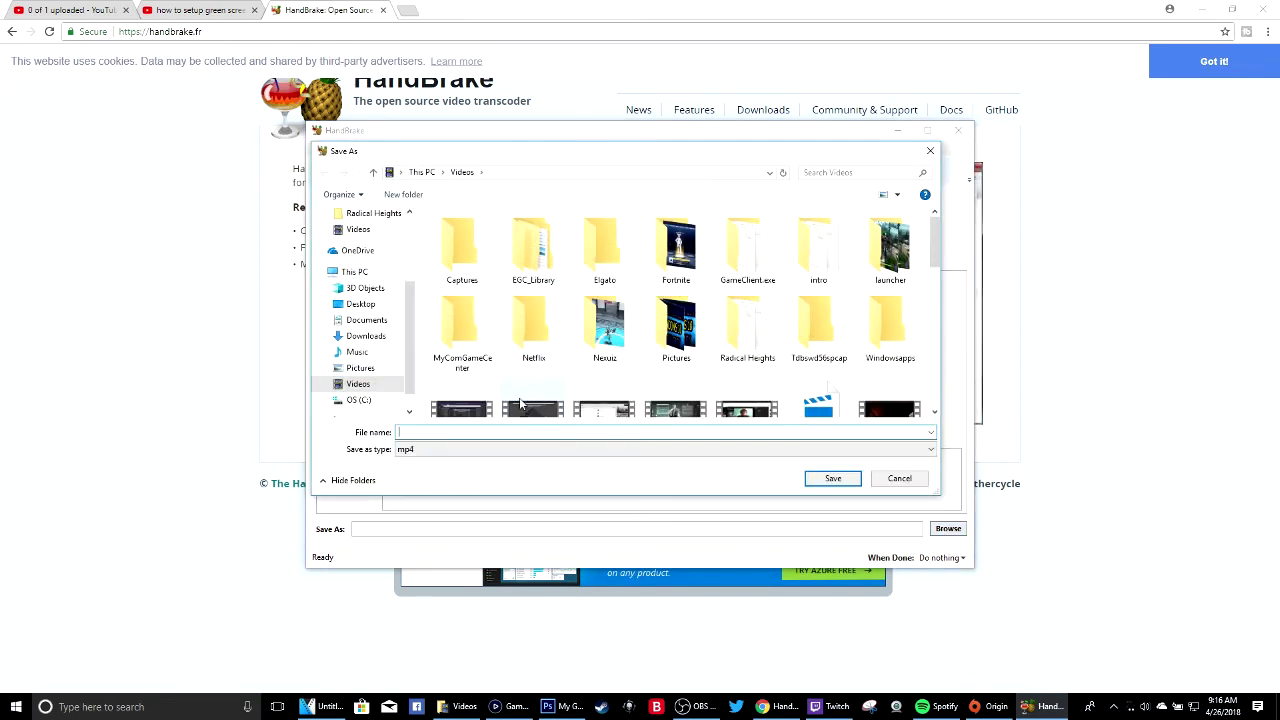
left_click(503, 431)
type("har")
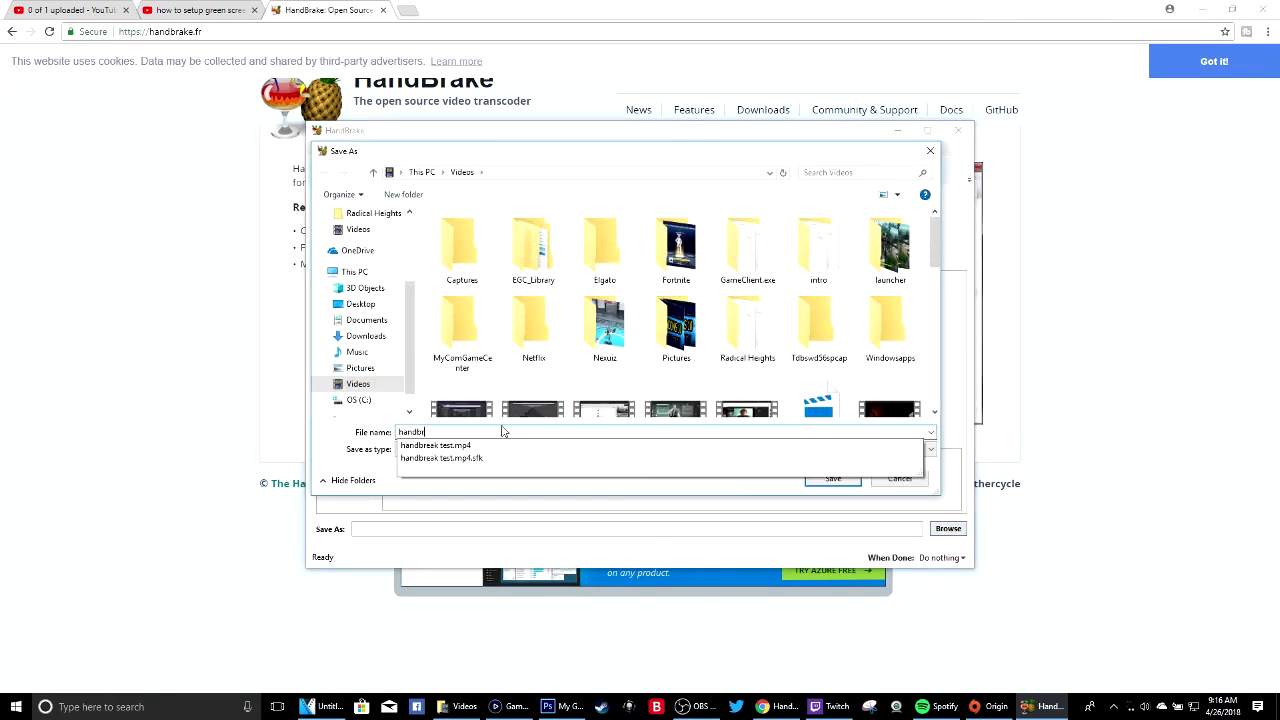
key("BackSpace")
key("BackSpace")
key("BackSpace")
type("han")
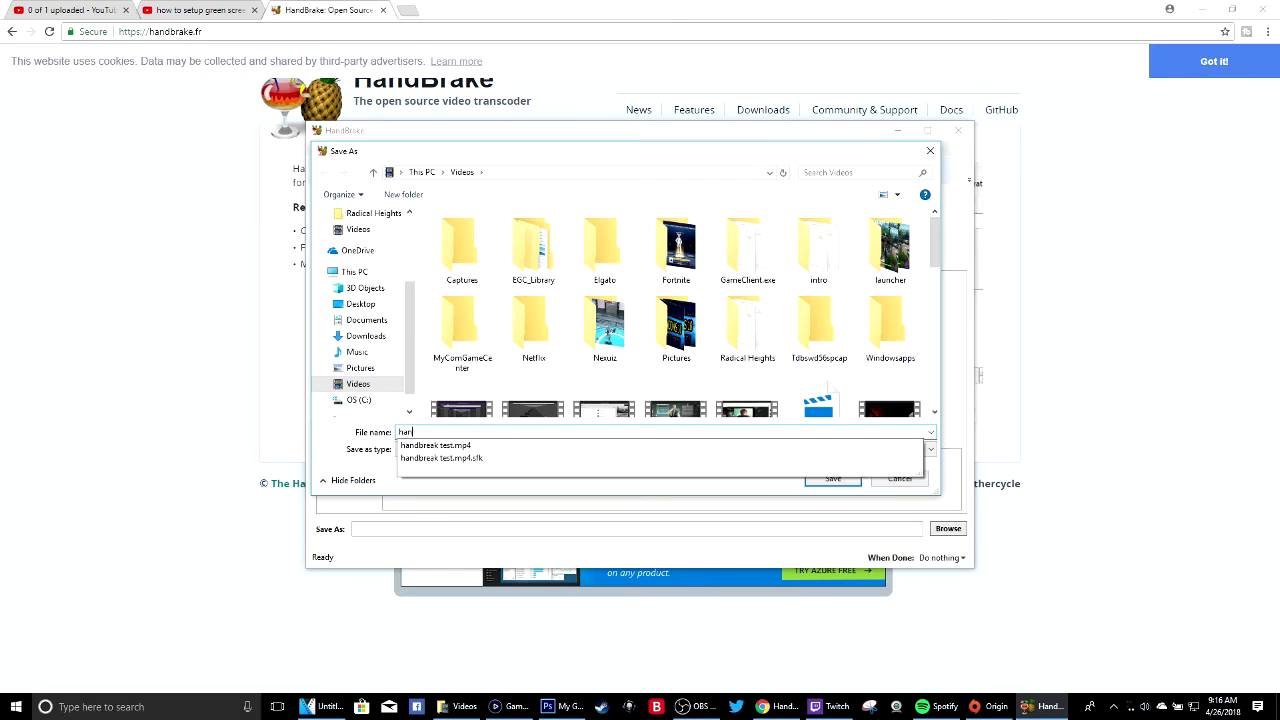
type("dbreak teset")
key("BackSpace")
key("BackSpace")
key("BackSpace")
key("BackSpace")
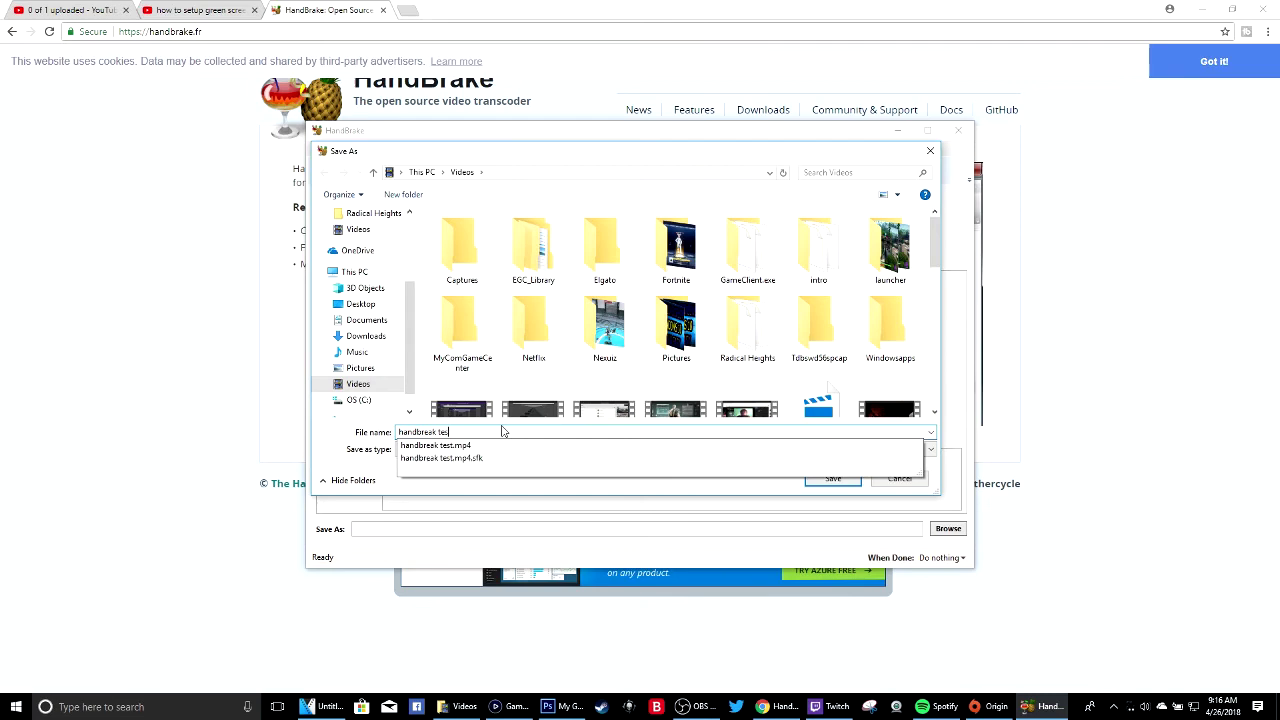
type("st 2")
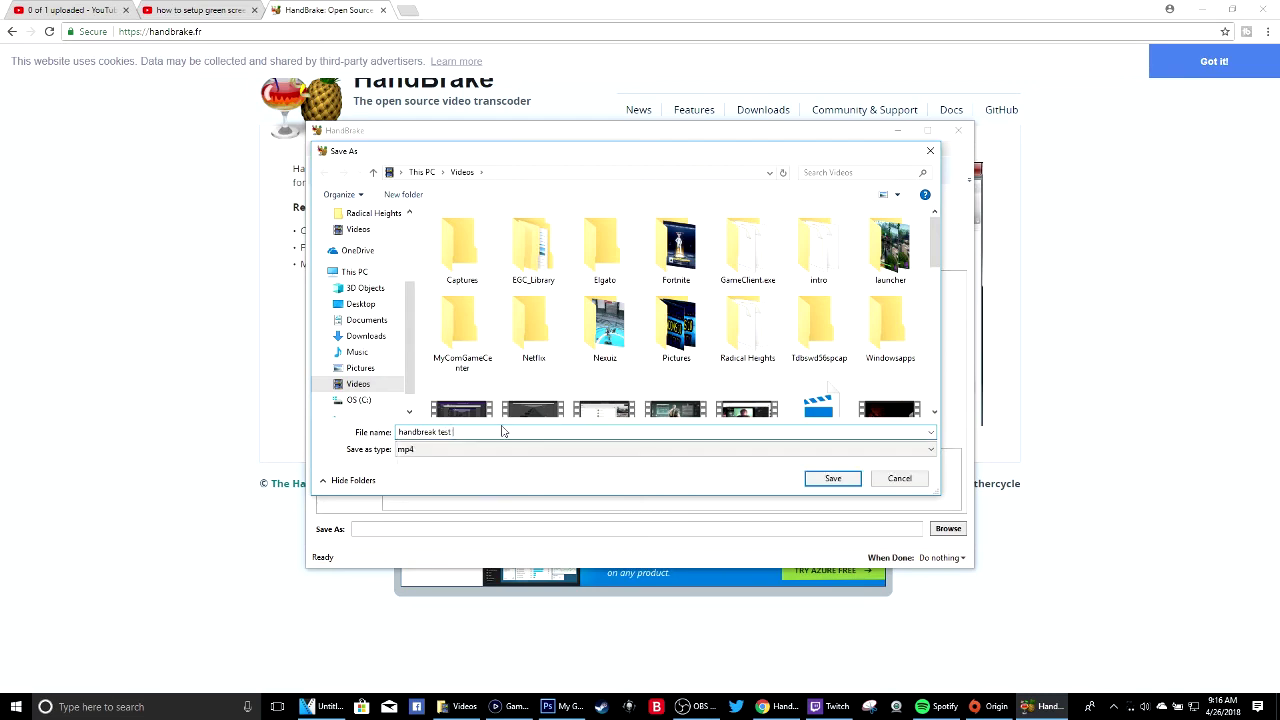
left_click(832, 478)
left_click(540, 178)
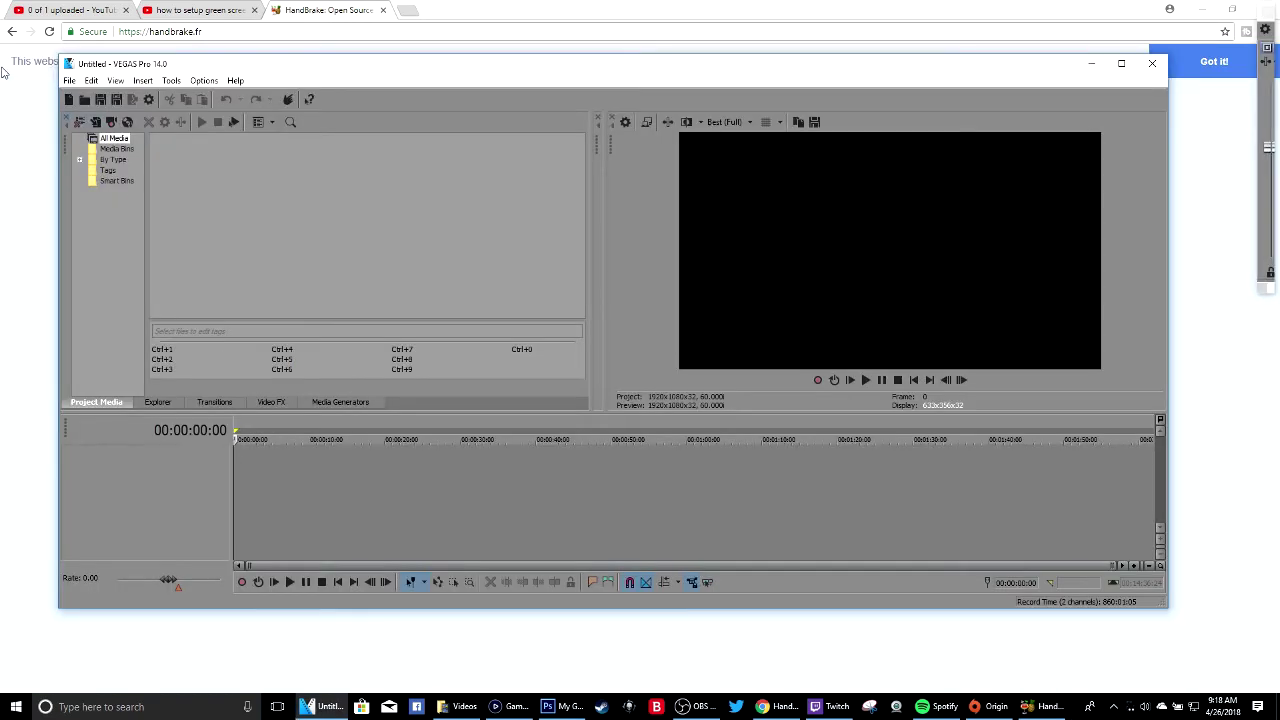
- Import handbreak test 2.mp4 via File > Import > Media and drag it onto the timeline
left_click(69, 80)
mouse_move(126, 240)
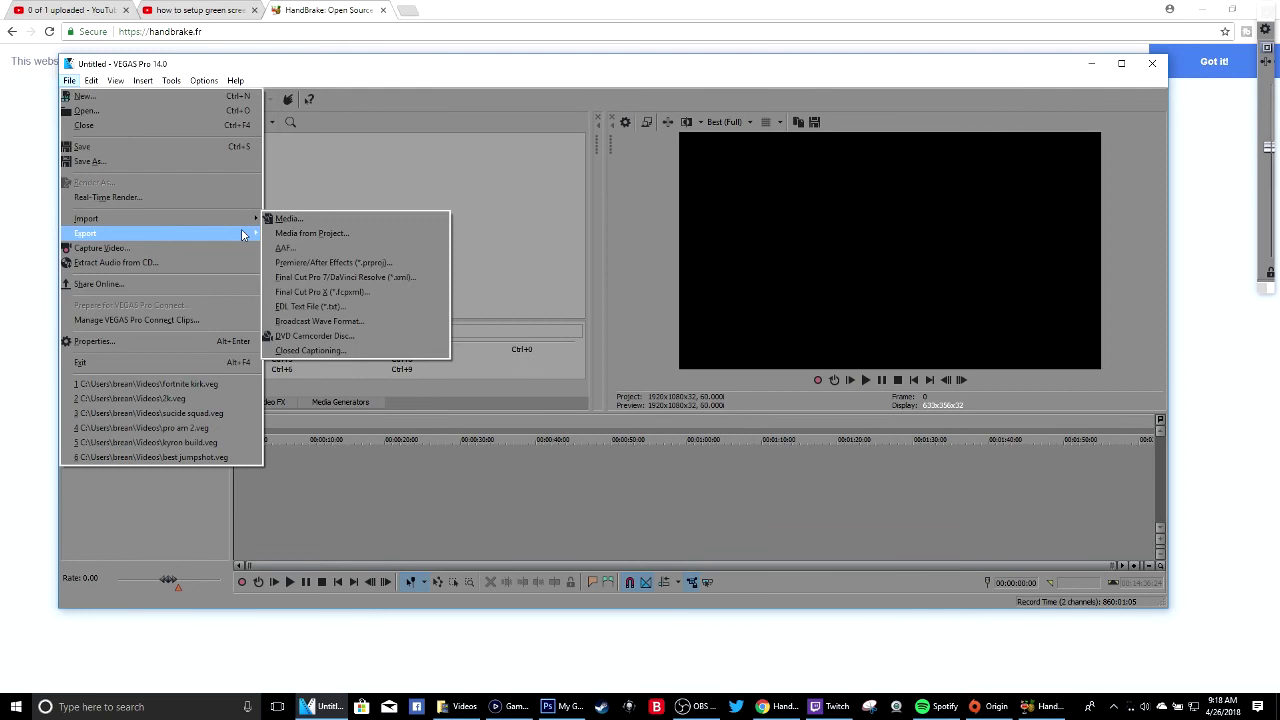
left_click(364, 218)
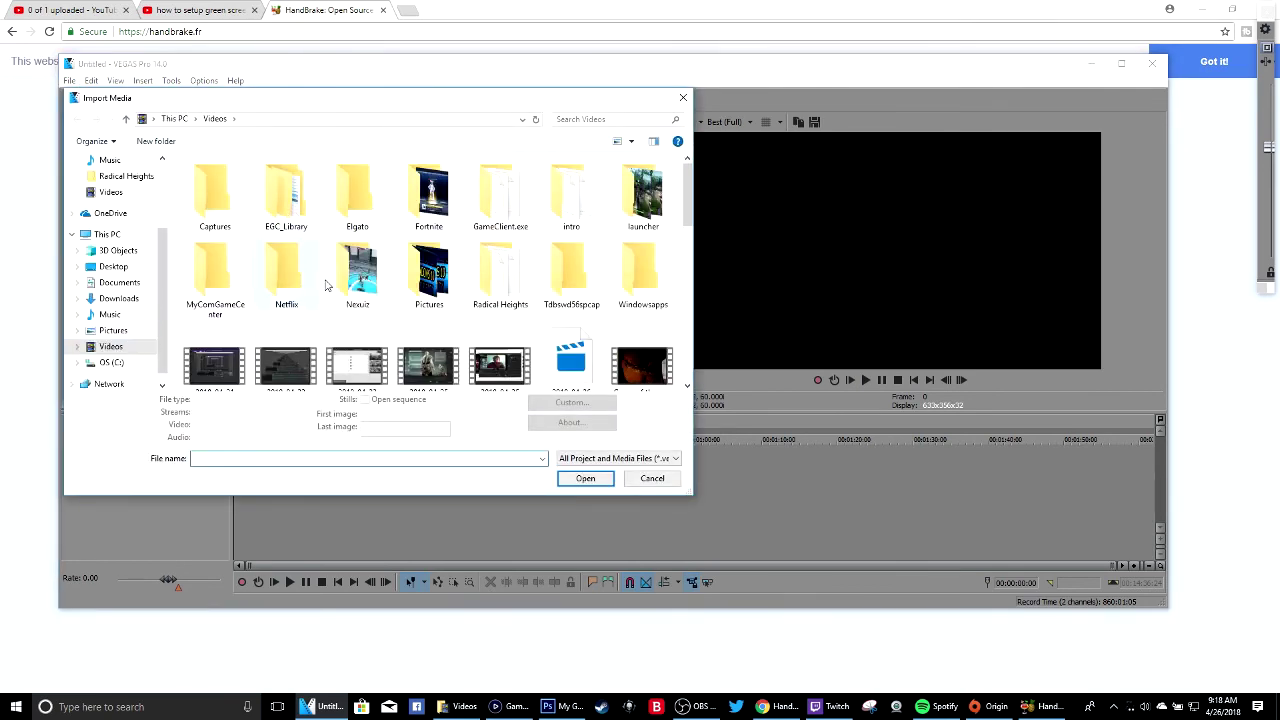
scroll(420, 244, "down", 2)
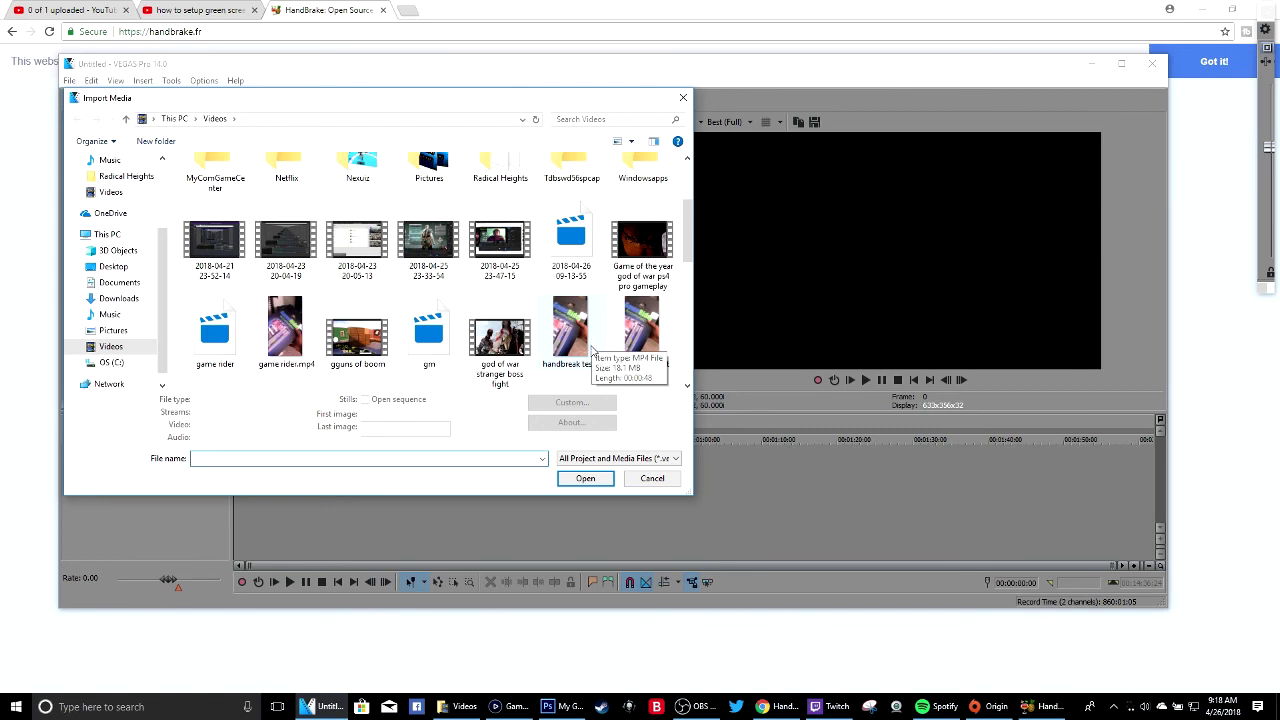
double_click(589, 340)
left_click_drag(193, 147, 237, 480)
- Preview the clip at about 5, 19, 31, 41 and 44 seconds on the timeline
left_click(277, 422)
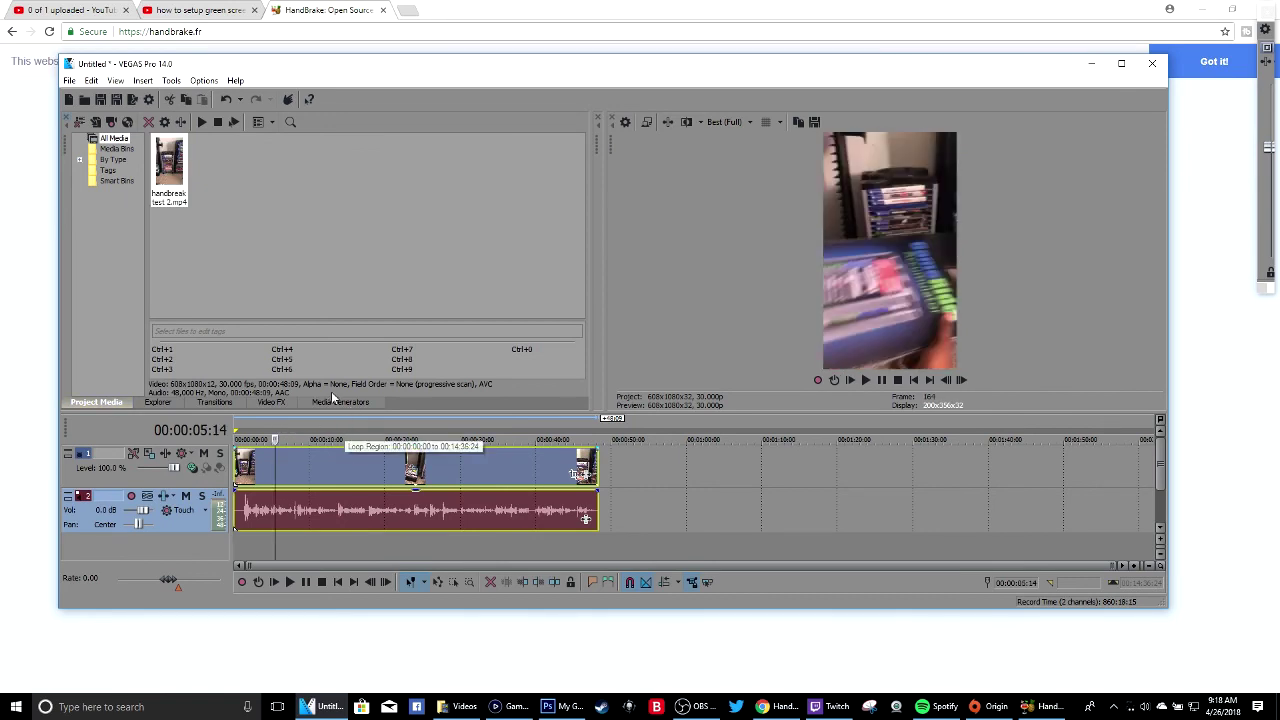
left_click(379, 424)
left_click(468, 424)
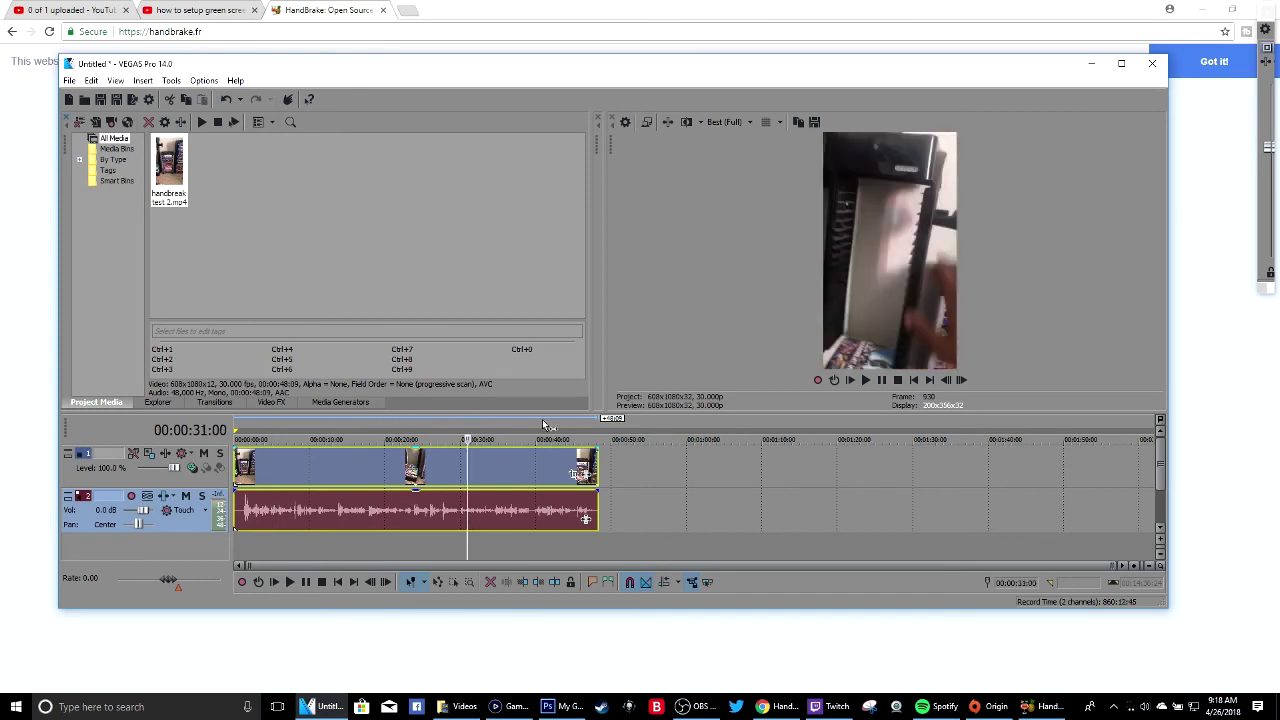
left_click(545, 424)
left_click(571, 424)
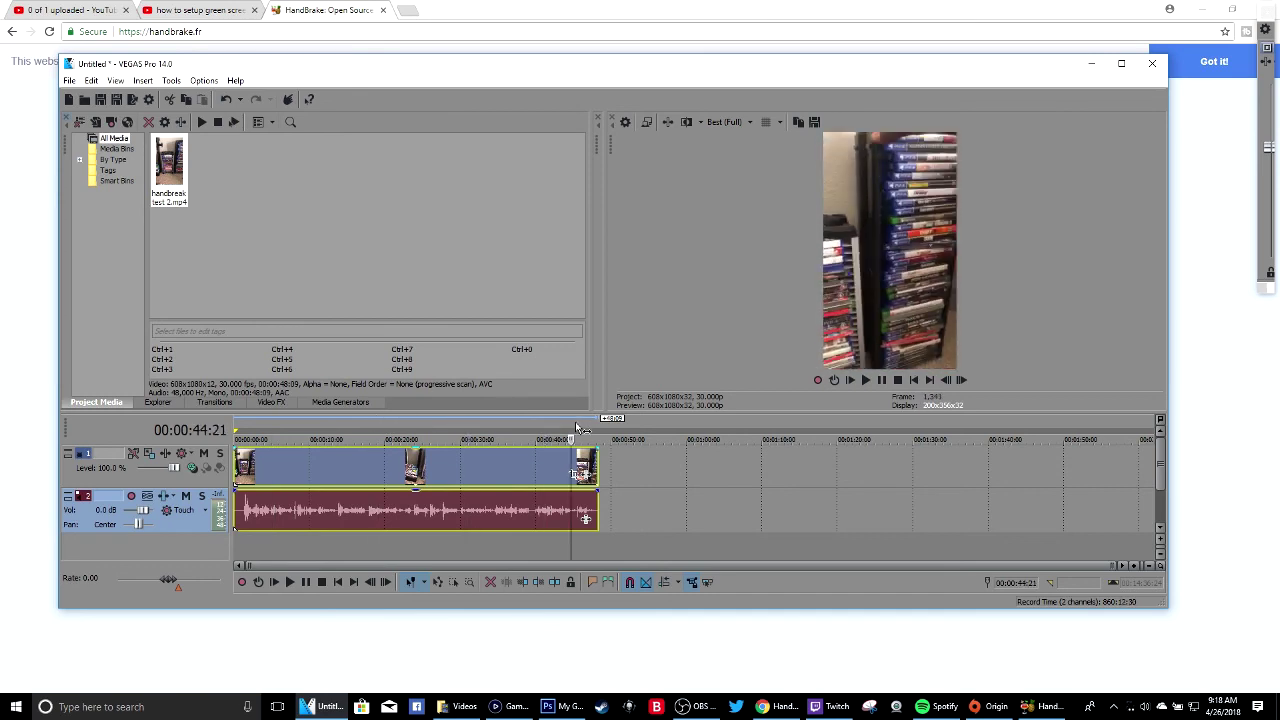